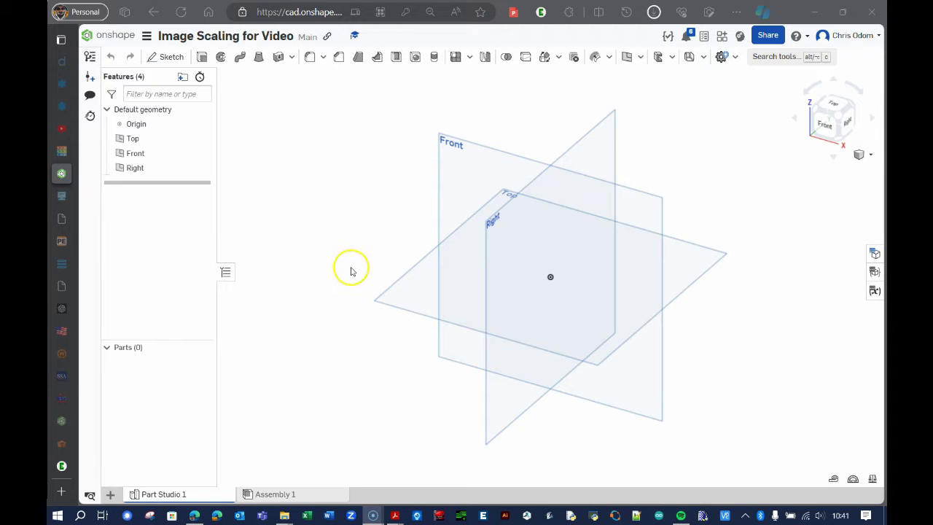
Step: Hide the Front and Right default planes
right_click_drag(323, 302, 323, 315)
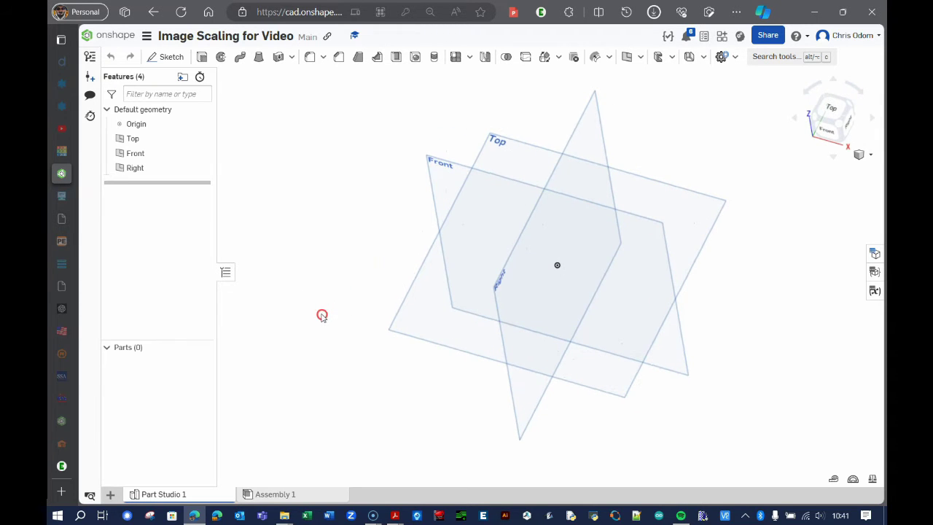
left_click(202, 153)
left_click(202, 168)
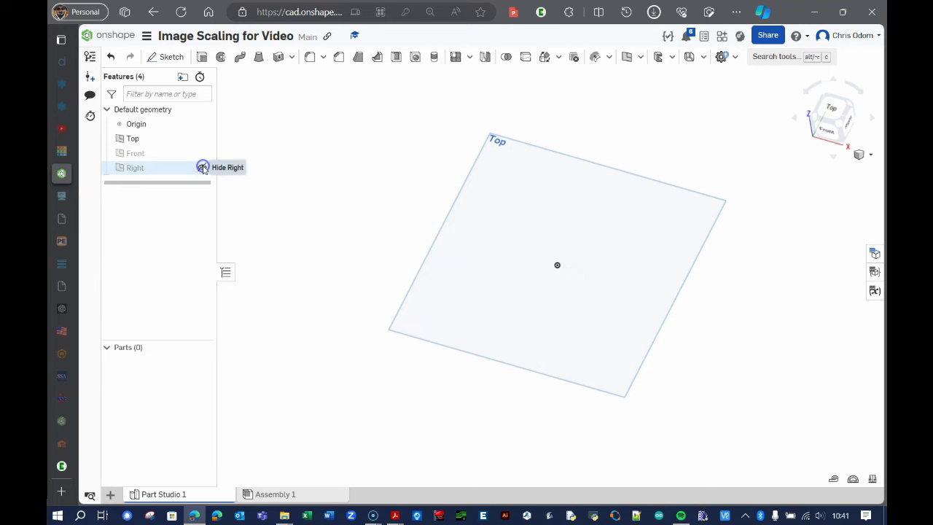
Step: View the Top plane from above and start a new sketch on it
left_click(835, 110)
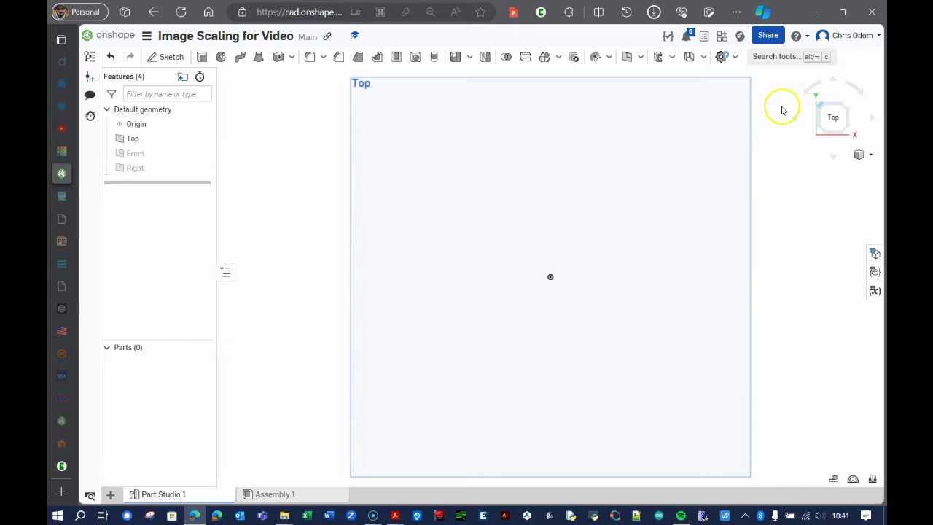
left_click(172, 57)
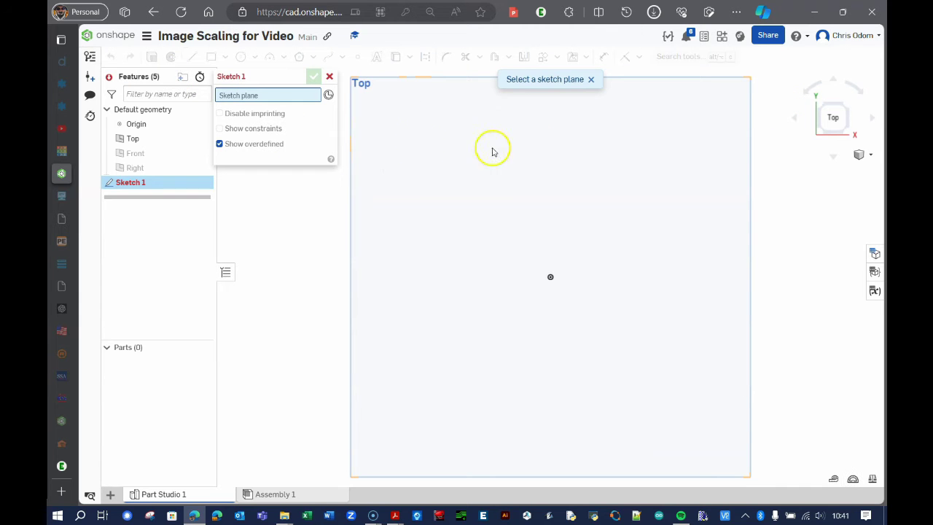
left_click(441, 180)
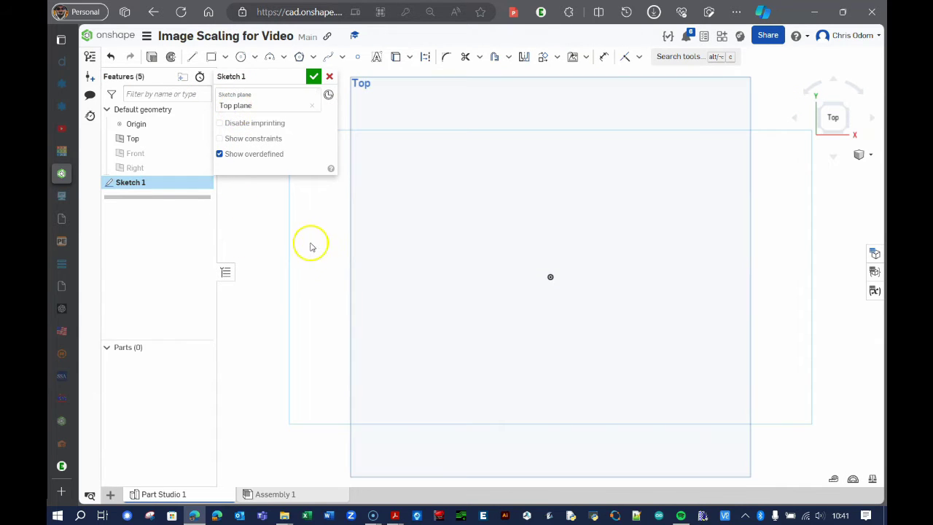
Step: Upload postersize.jpg from the Scaling images folder as a new document tab
left_click(110, 496)
left_click(135, 476)
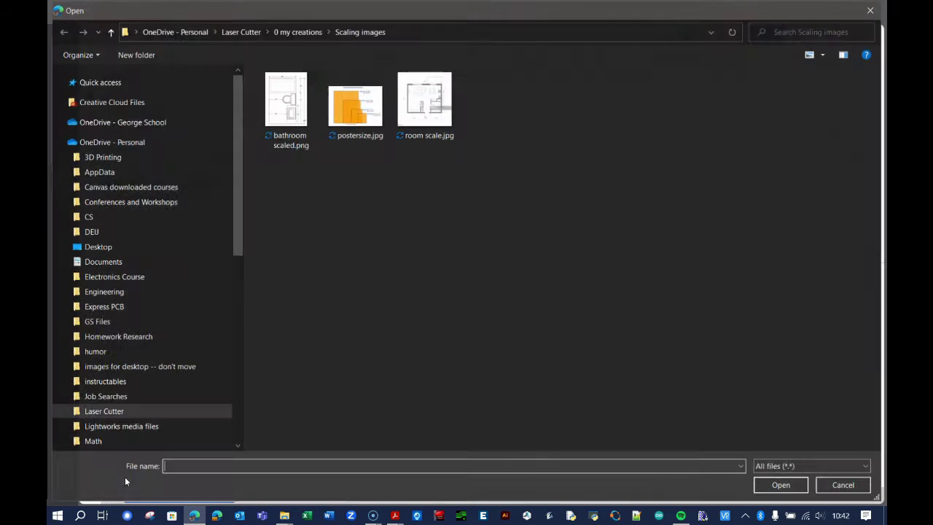
left_click(358, 118)
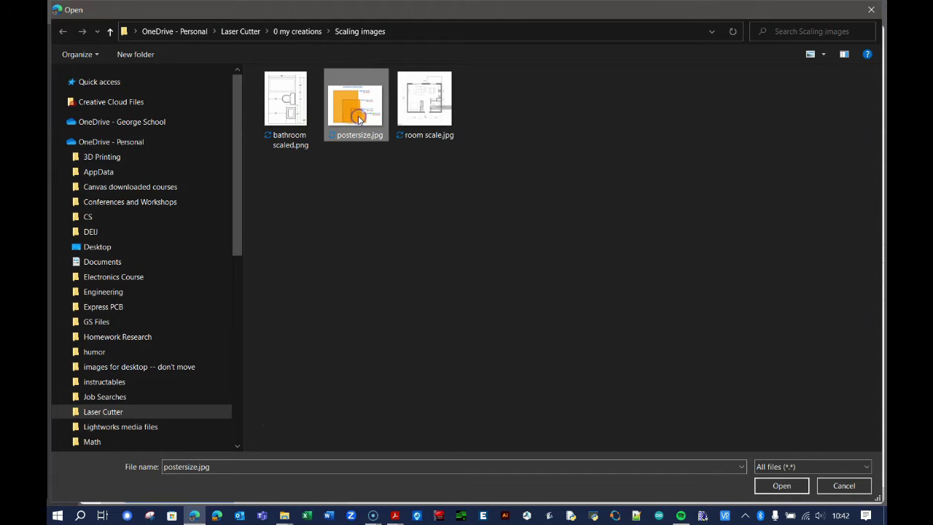
left_click(779, 487)
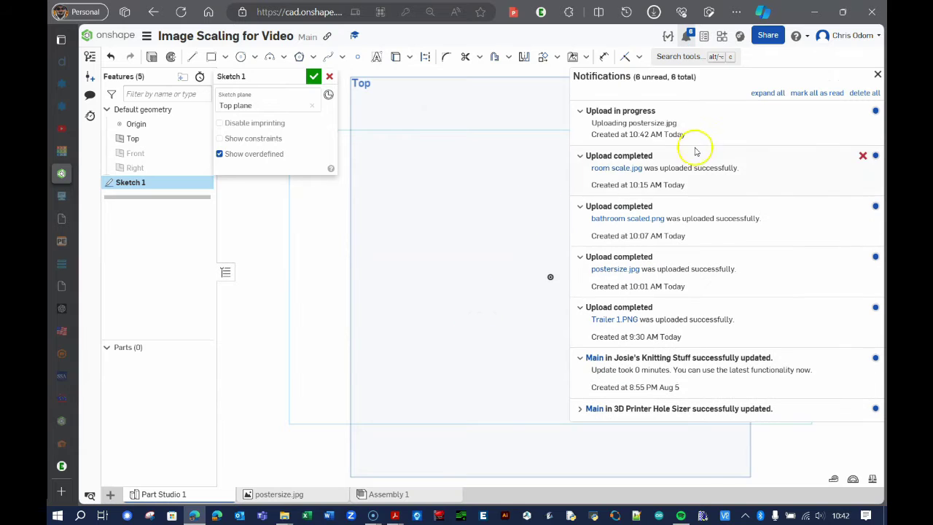
left_click(880, 75)
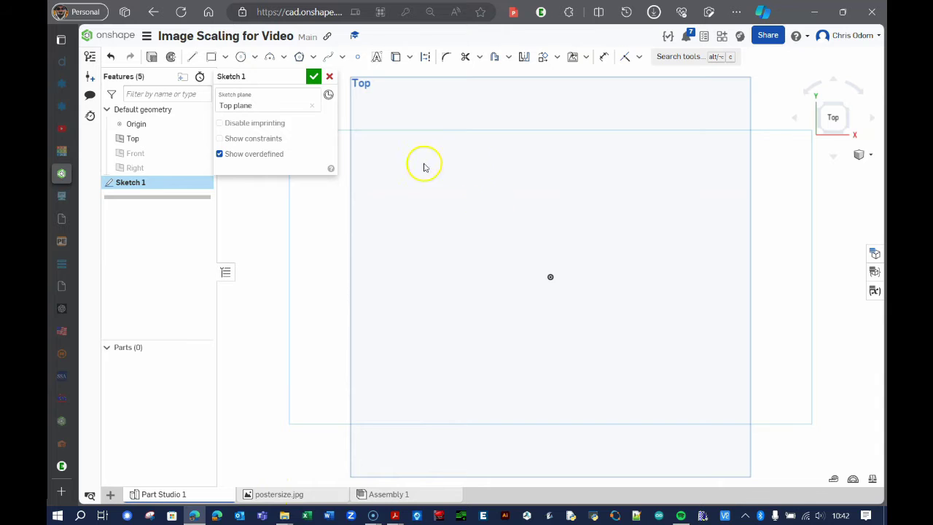
Step: Insert postersize.jpg into Sketch 1 by placing two corners, then accept the sketch
left_click(585, 59)
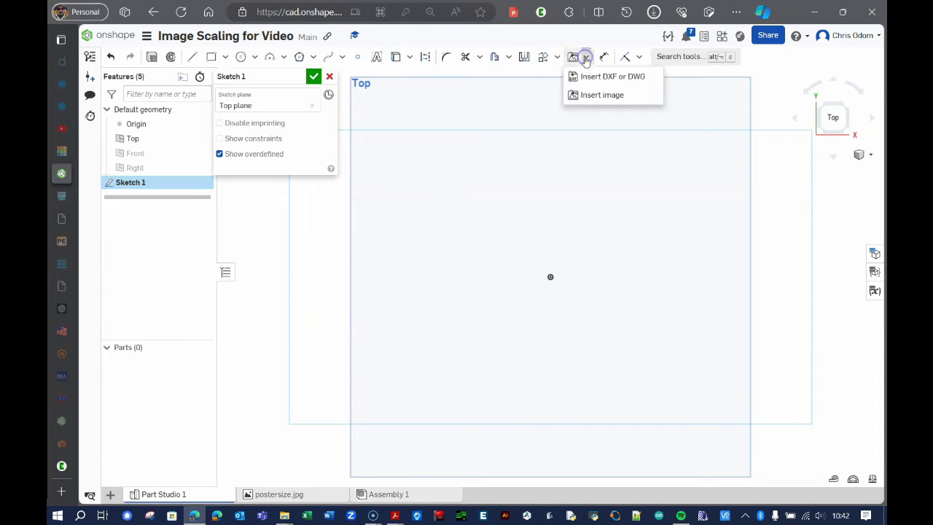
left_click(589, 96)
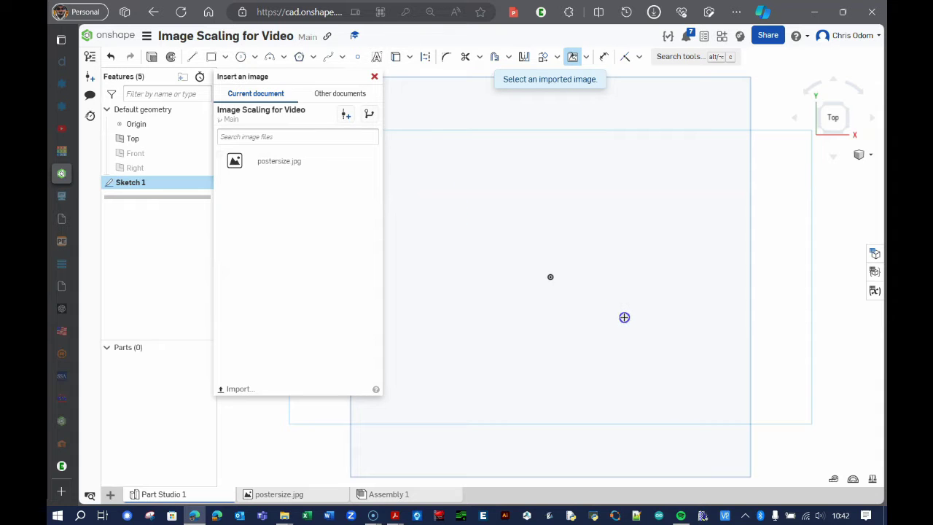
left_click(272, 164)
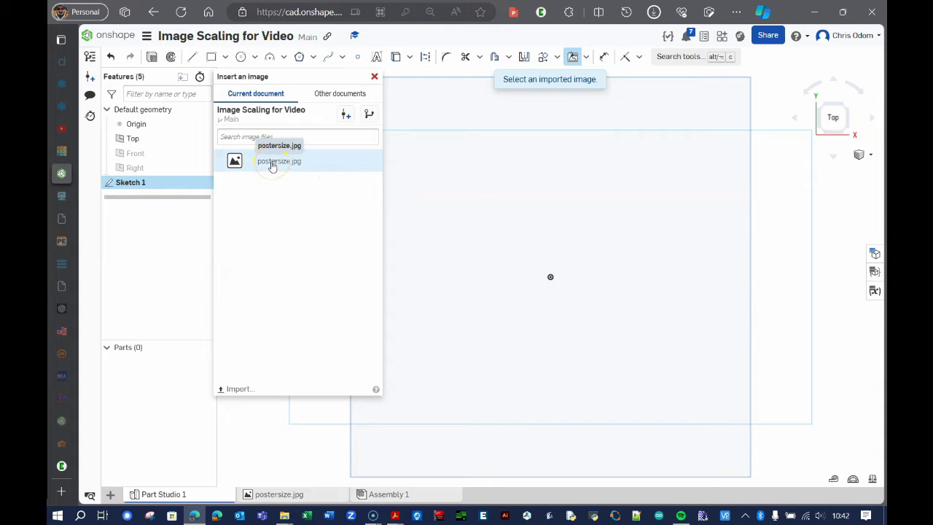
left_click(483, 214)
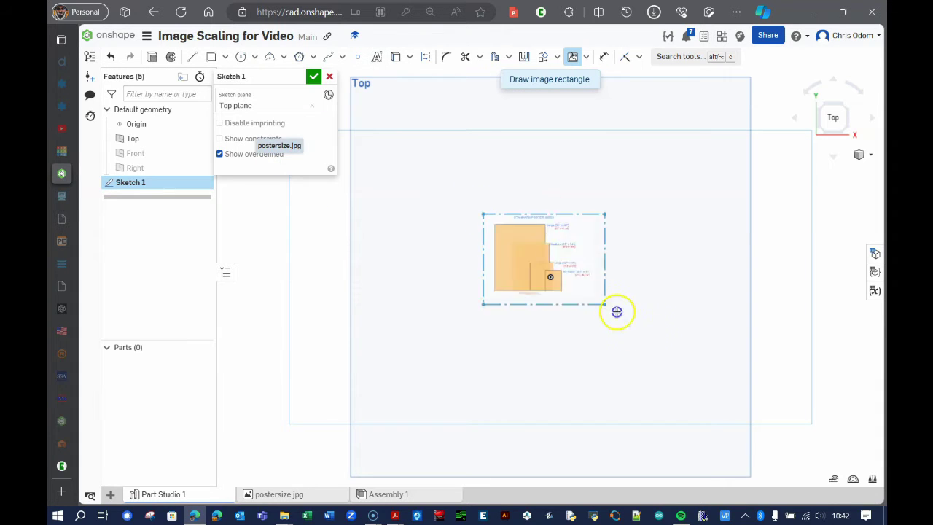
left_click(657, 355)
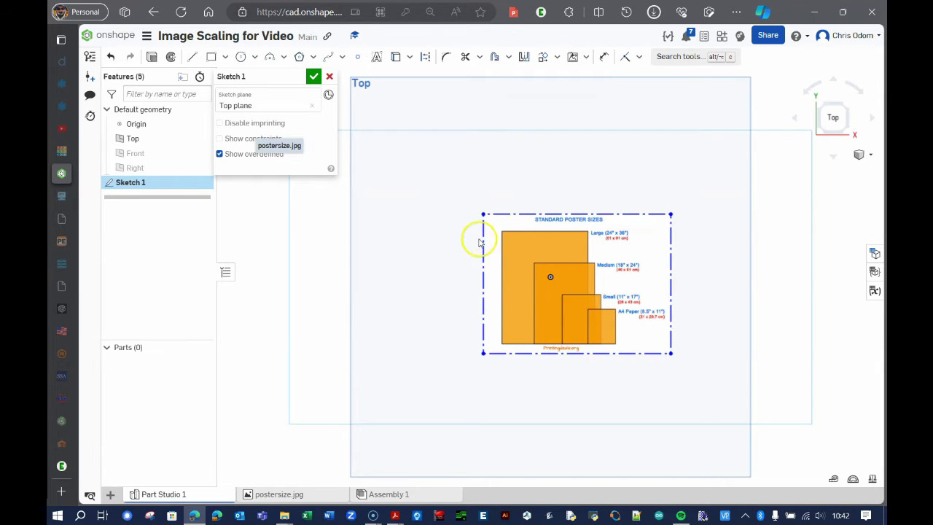
scroll(649, 229, "up", 5)
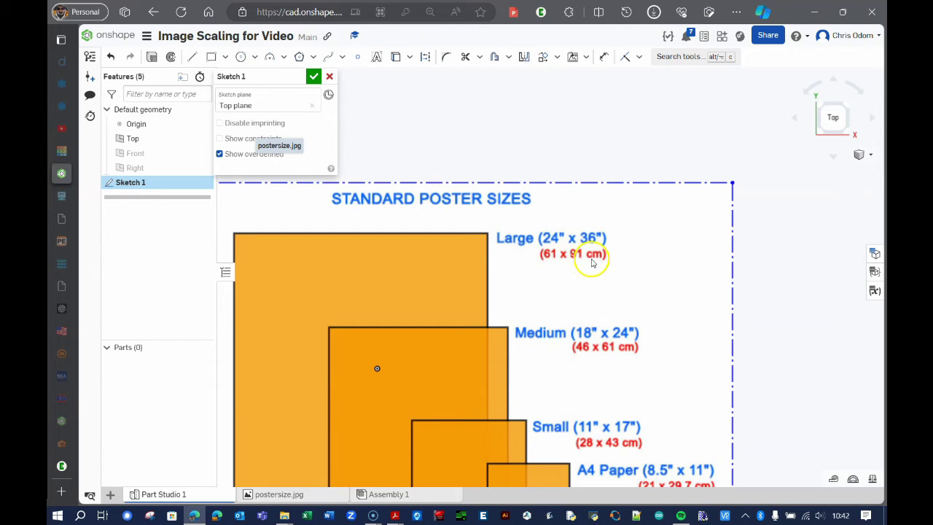
scroll(620, 255, "down", 1)
scroll(656, 256, "down", 2)
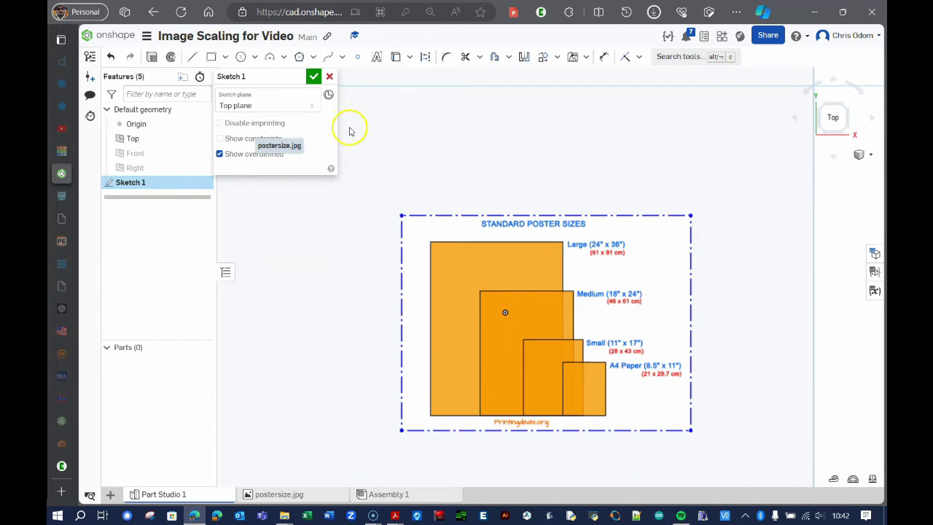
left_click(313, 75)
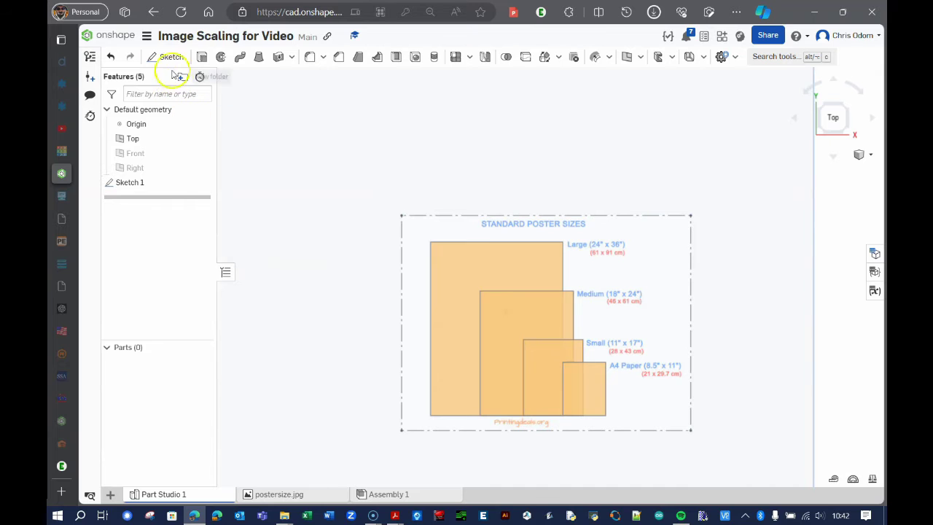
Step: Set the workspace's default length unit to Inch
left_click(146, 37)
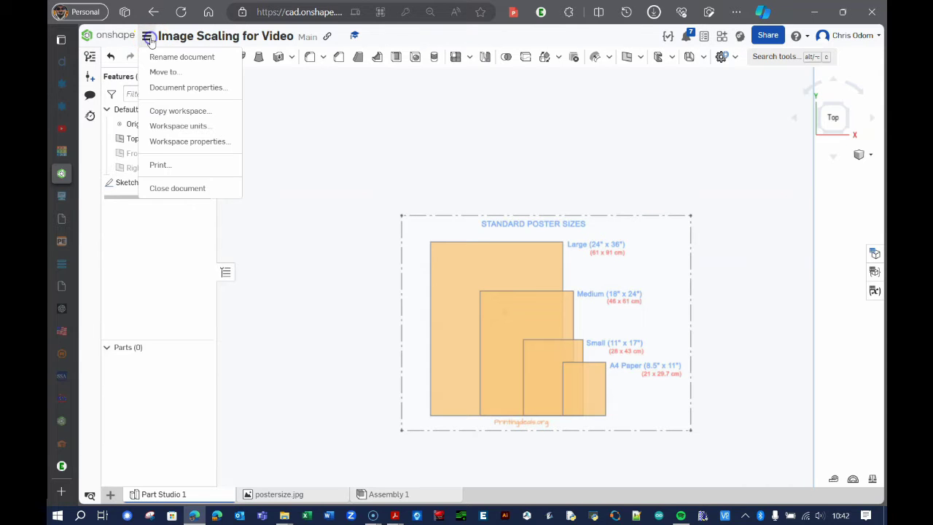
left_click(175, 127)
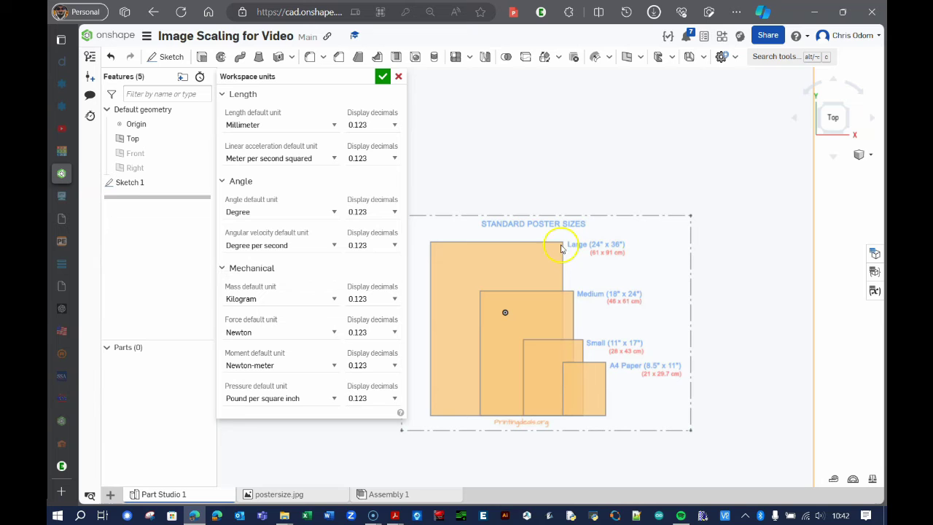
left_click(260, 126)
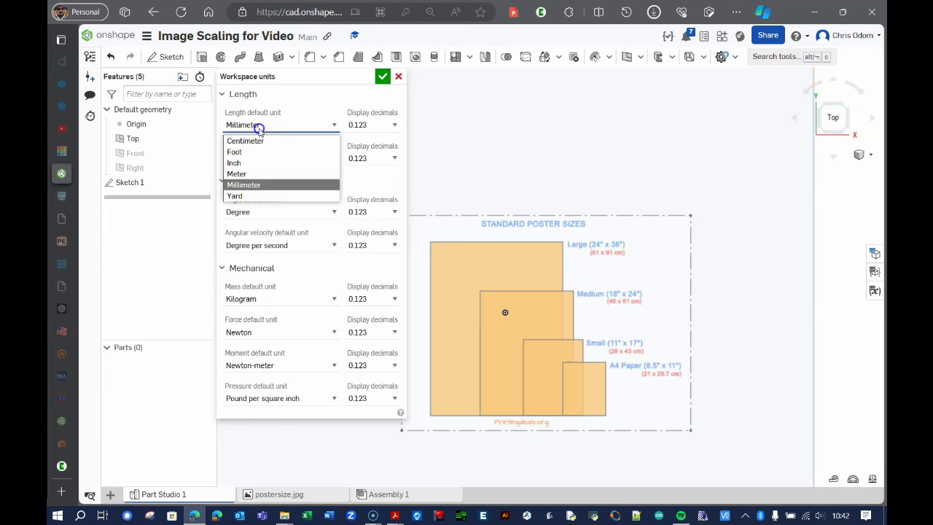
left_click(235, 163)
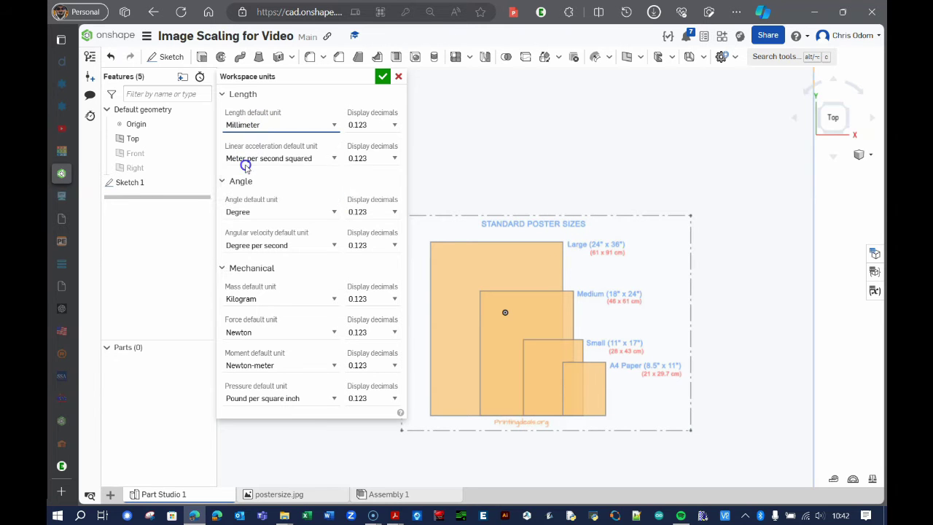
left_click(381, 76)
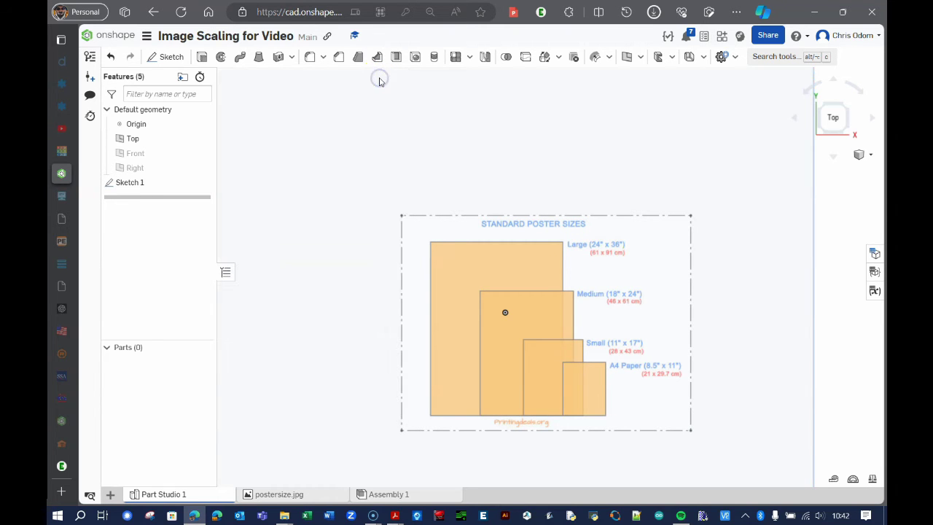
Step: Reopen Sketch 1 and draw a construction line along the Large poster's left edge
double_click(138, 184)
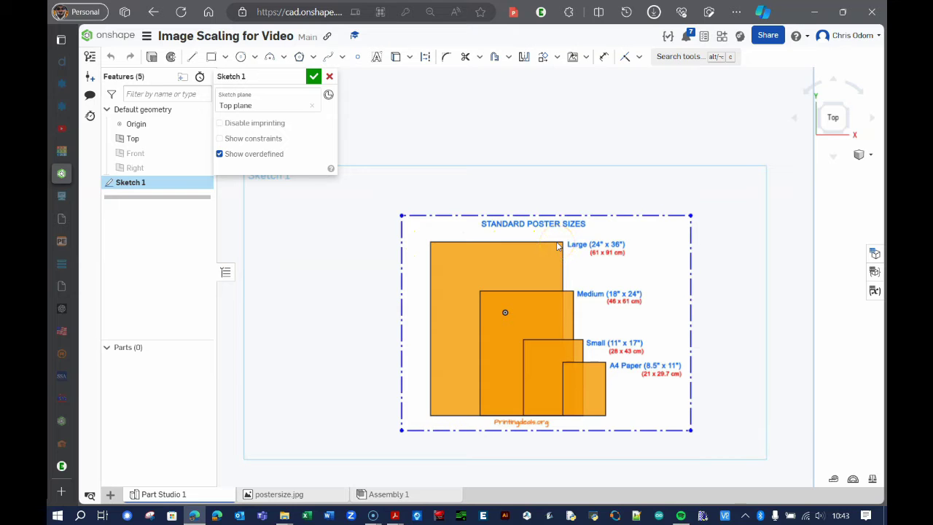
left_click(195, 58)
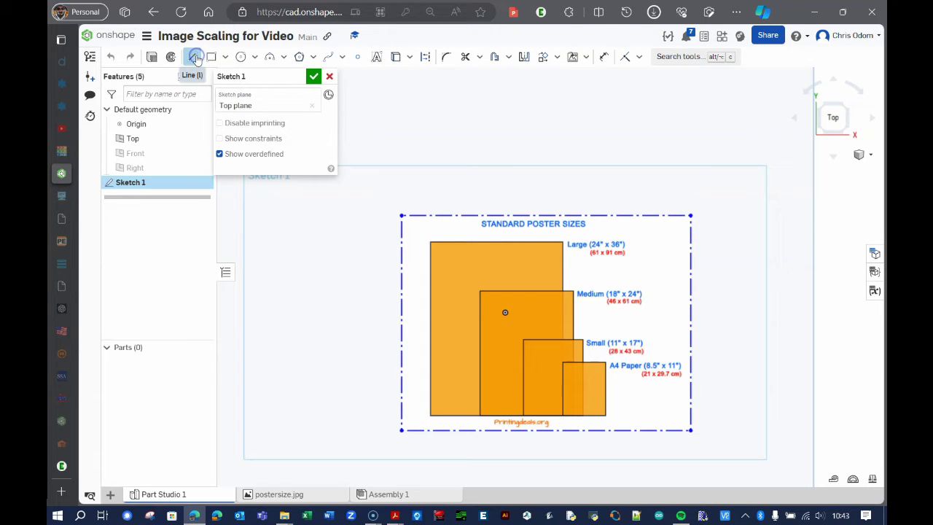
left_click(424, 59)
scroll(431, 234, "up", 6)
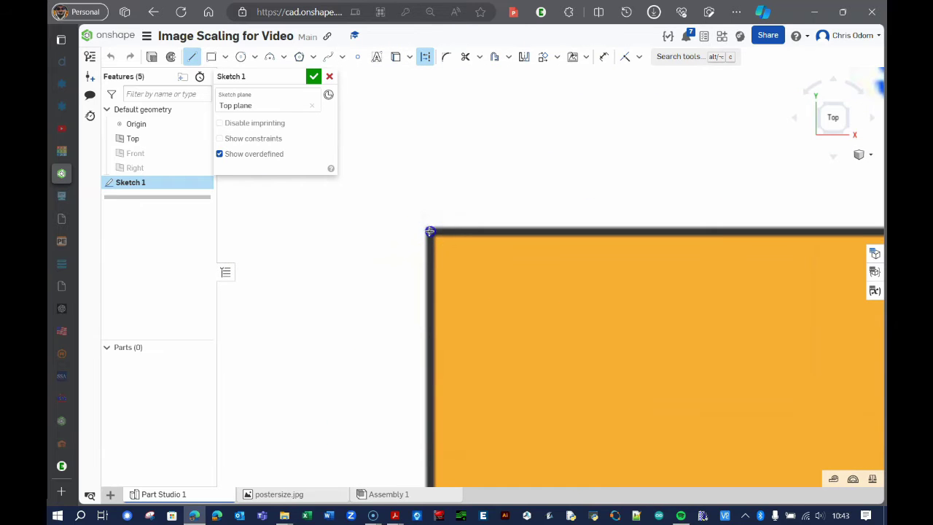
scroll(430, 232, "down", 5)
left_click(428, 245)
scroll(425, 240, "down", 2)
scroll(412, 397, "up", 4)
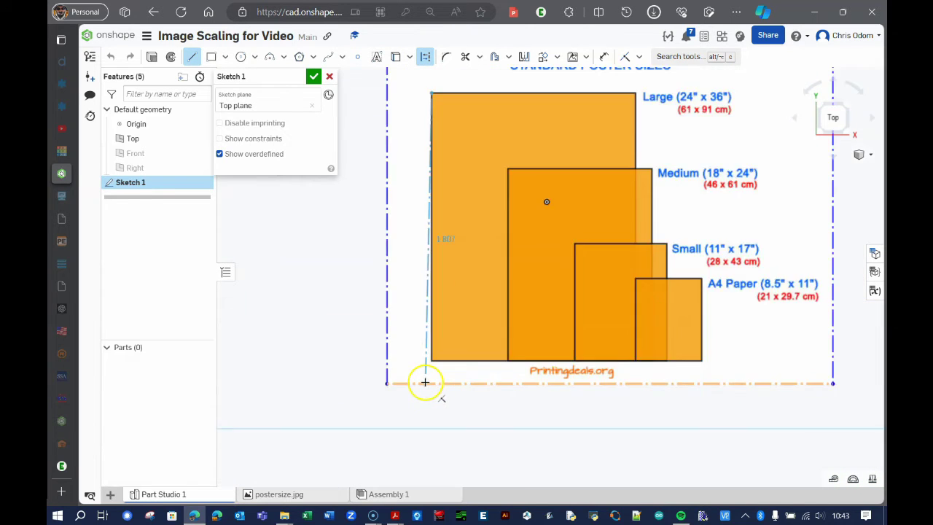
scroll(425, 382, "up", 6)
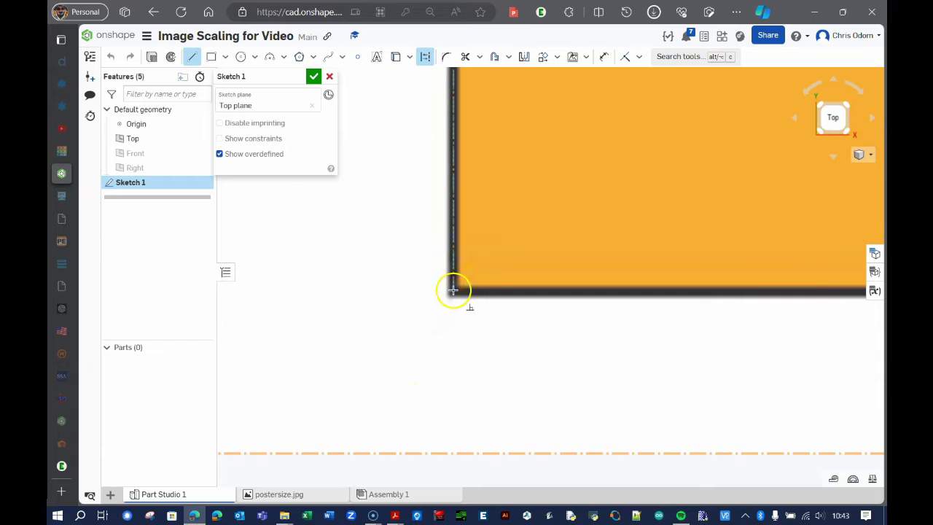
left_click(453, 290)
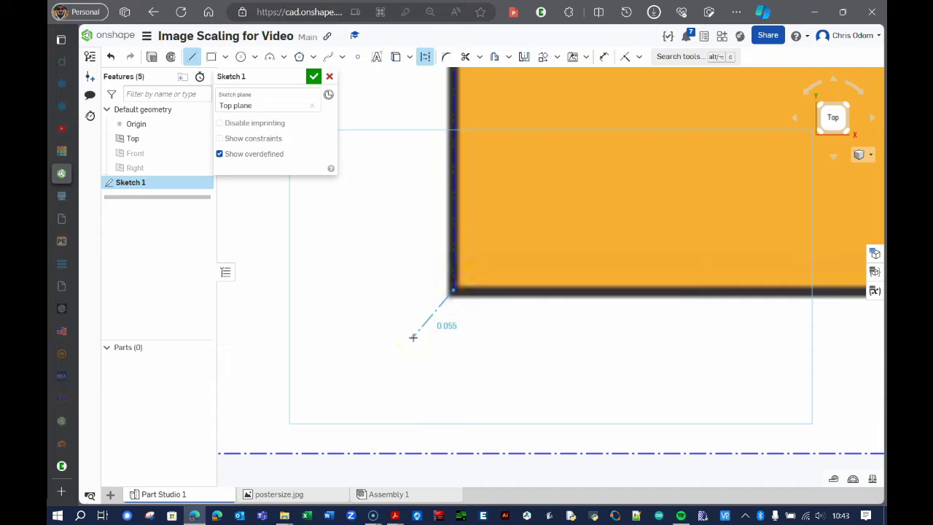
right_click(413, 338)
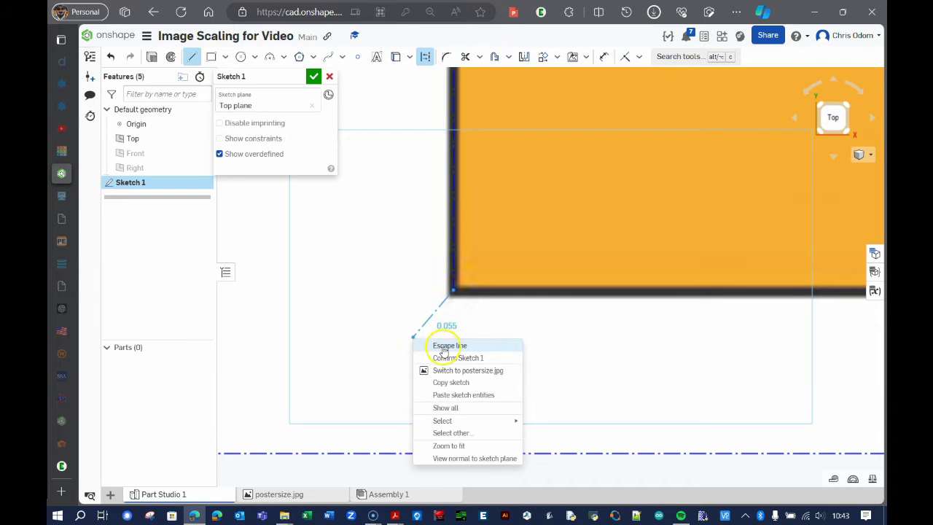
left_click(443, 347)
scroll(437, 350, "down", 6)
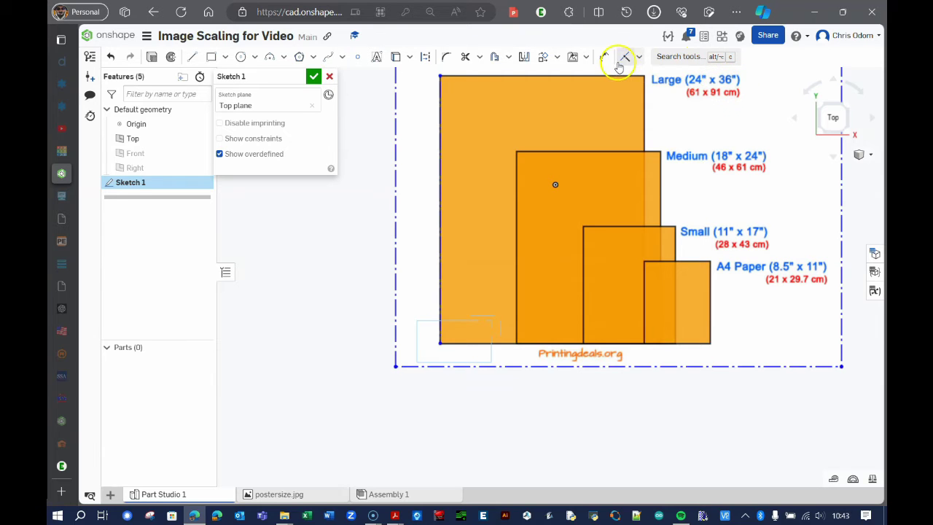
Step: Dimension the Large poster's left edge to 36 in to rescale the image
left_click(603, 56)
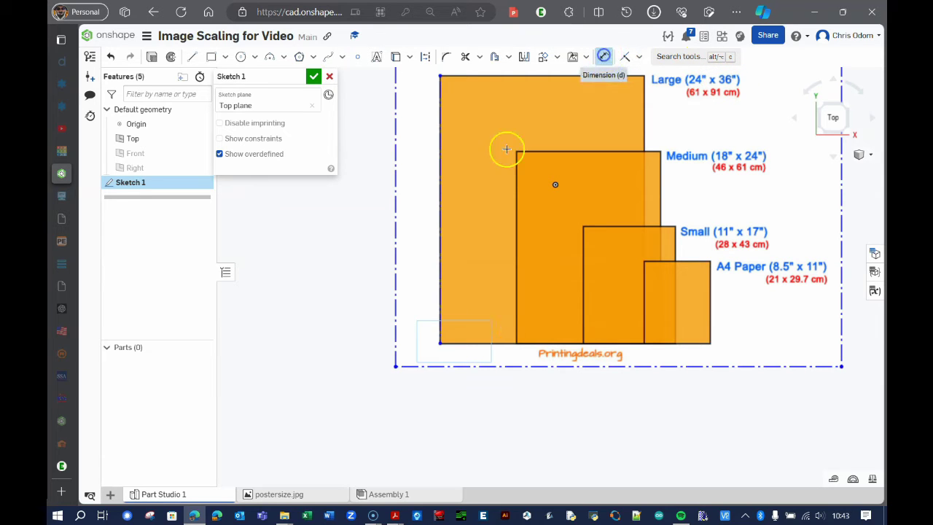
left_click(439, 197)
left_click(421, 198)
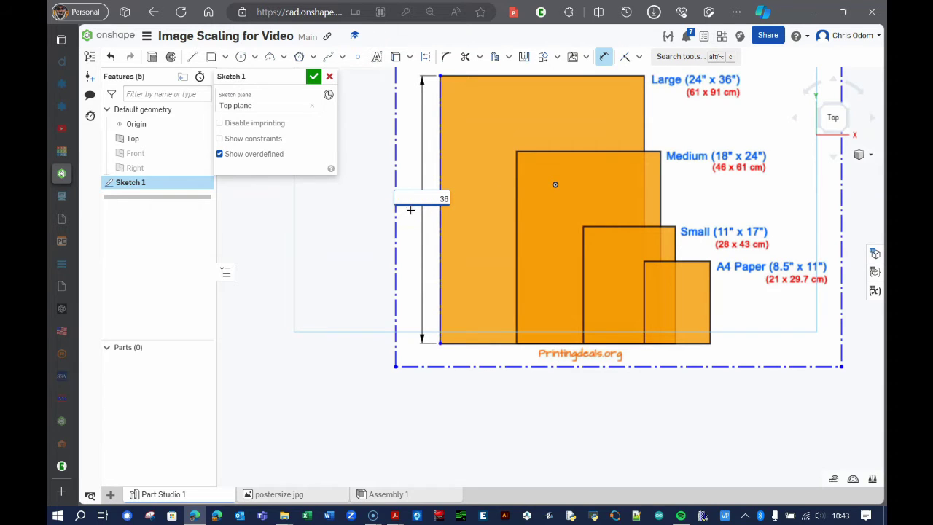
key("Return")
scroll(411, 210, "down", 10)
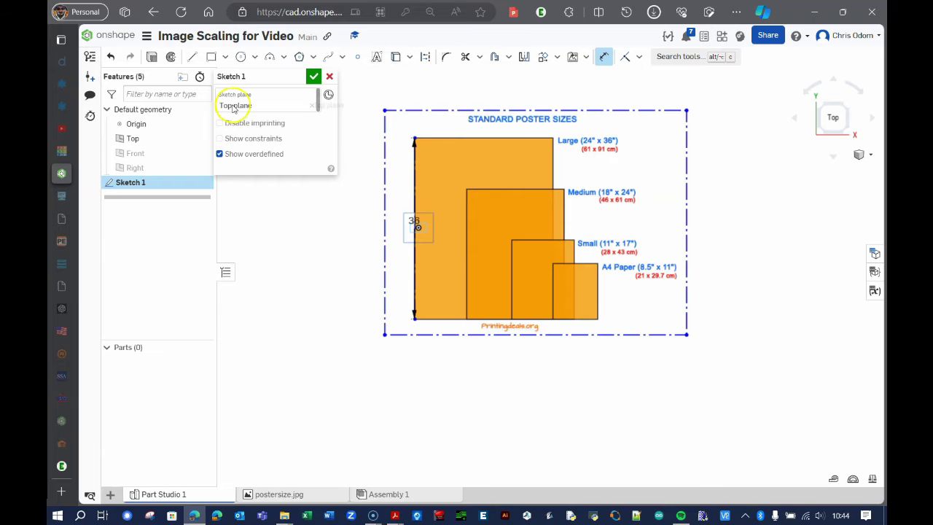
Step: Draw a construction line from the Large poster's top-left to top-right corner
left_click(193, 56)
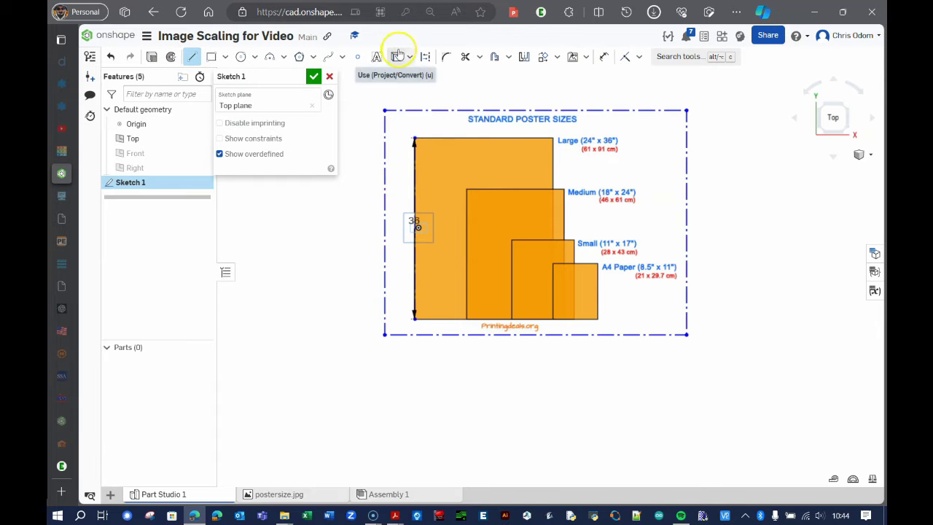
left_click(426, 58)
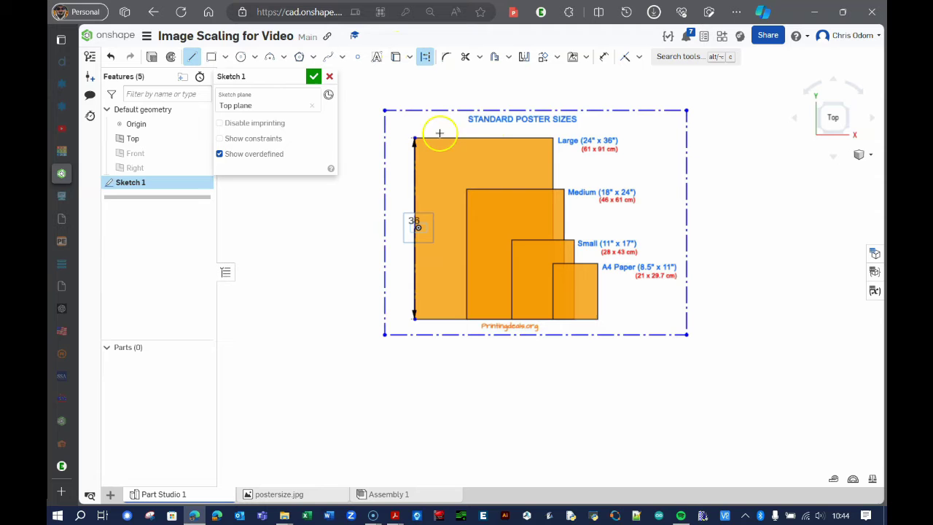
scroll(416, 140, "up", 4)
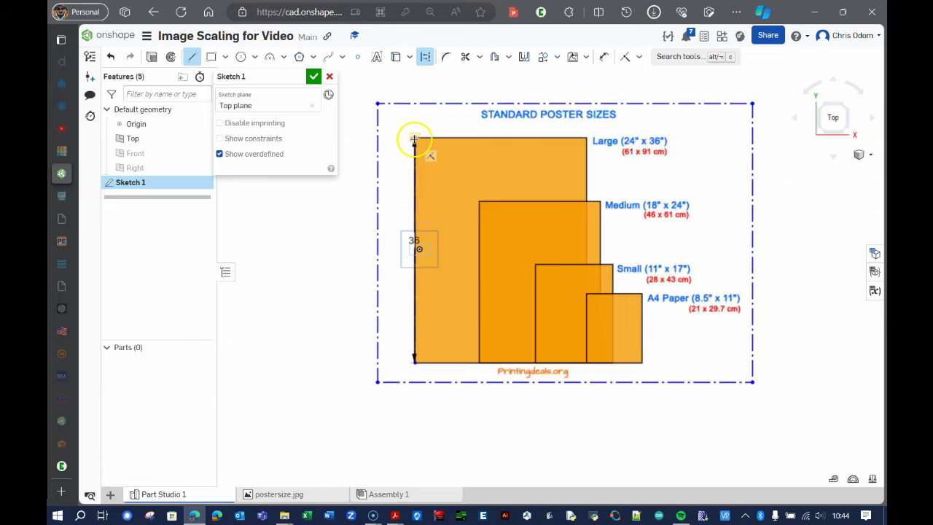
left_click(414, 138)
scroll(696, 131, "up", 4)
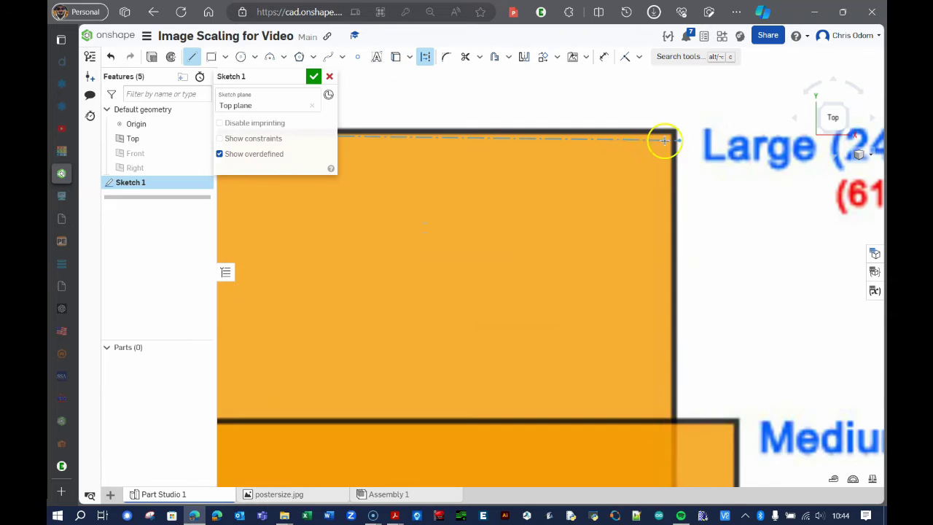
left_click(689, 120)
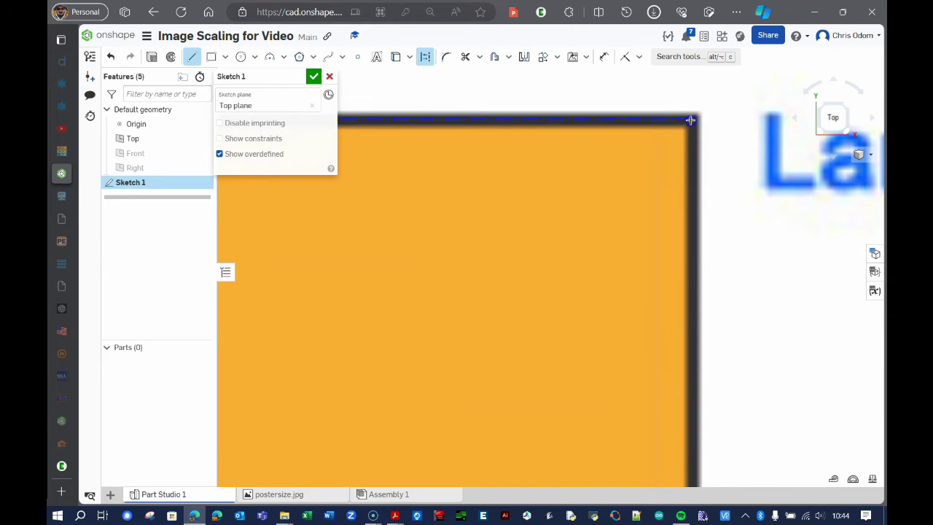
scroll(694, 116, "down", 3)
right_click(726, 82)
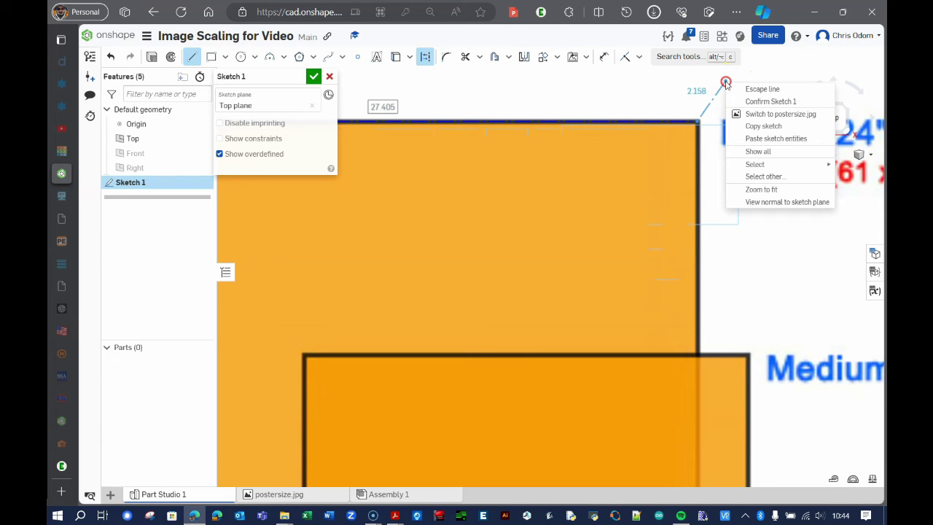
left_click(755, 89)
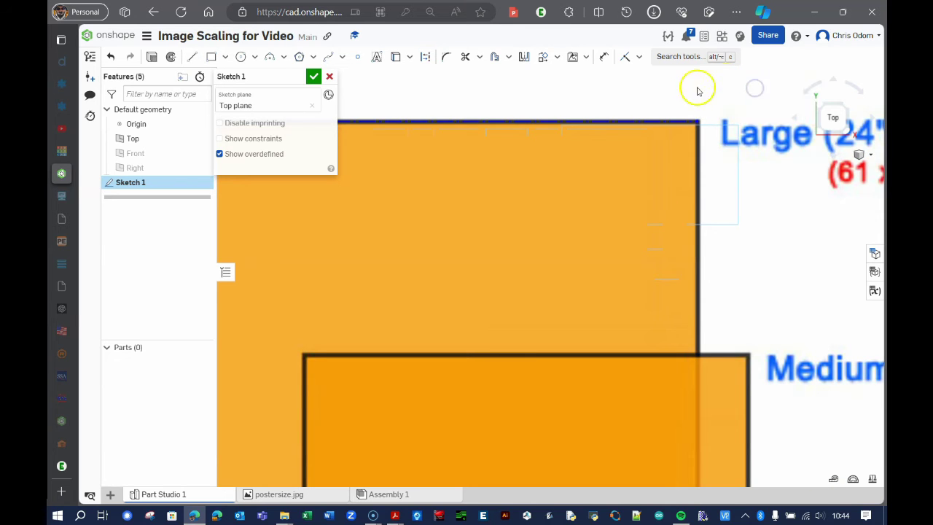
Step: Dimension the Large poster's top line, keeping its measured 27.405 in width
left_click(608, 58)
left_click(558, 121)
left_click(552, 125)
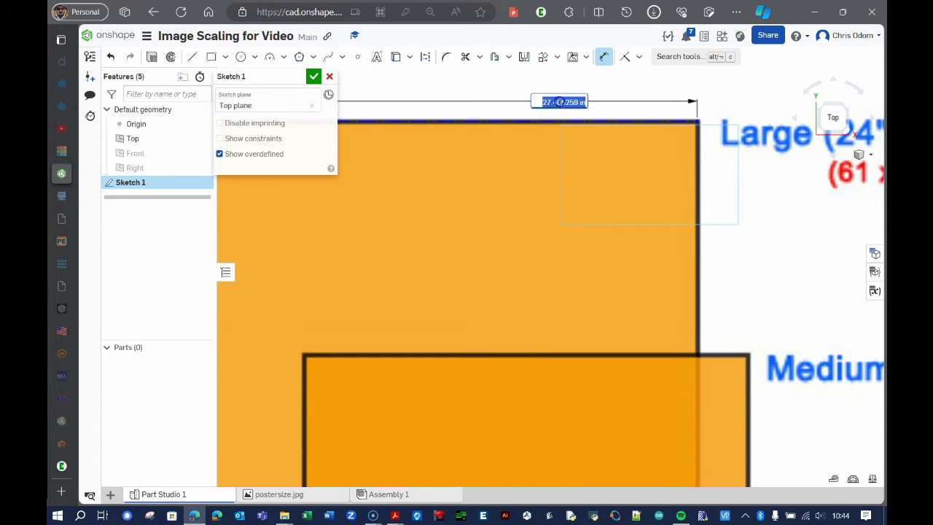
scroll(516, 134, "down", 2)
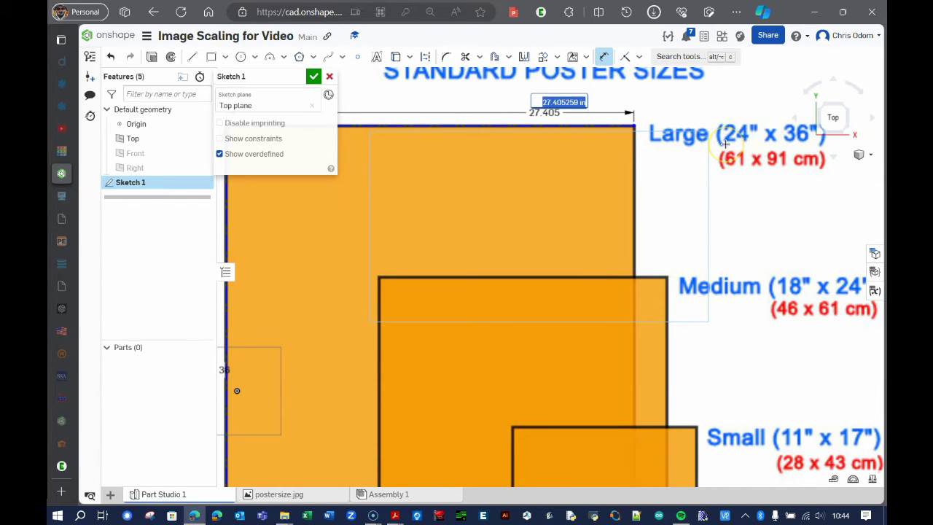
key("Escape")
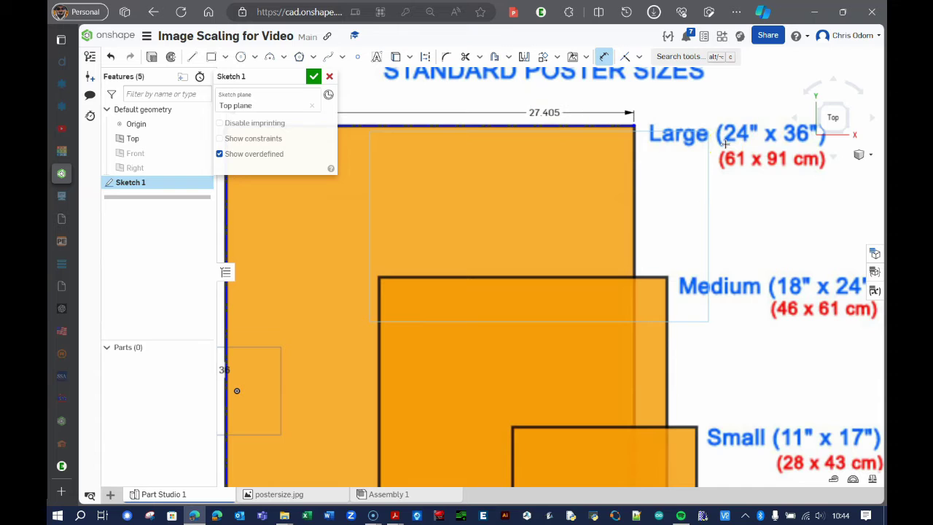
scroll(724, 143, "down", 5)
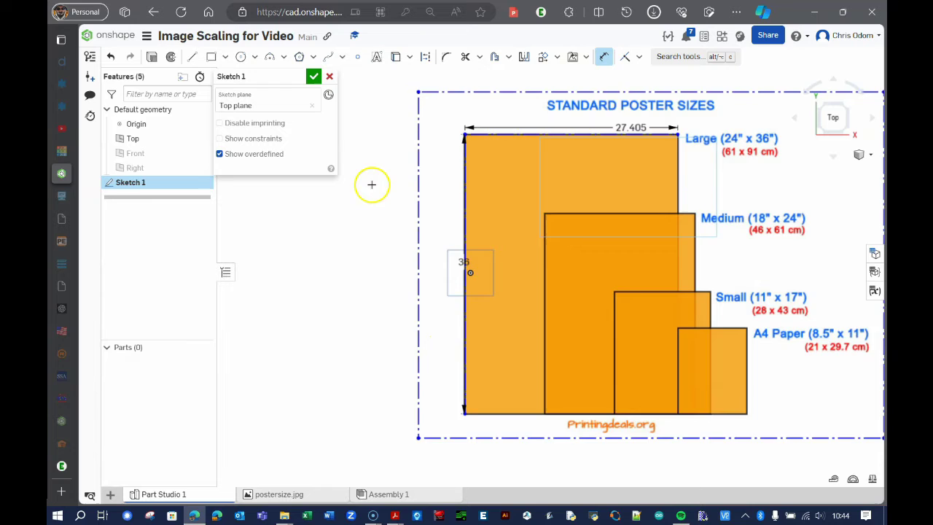
scroll(372, 185, "down", 1)
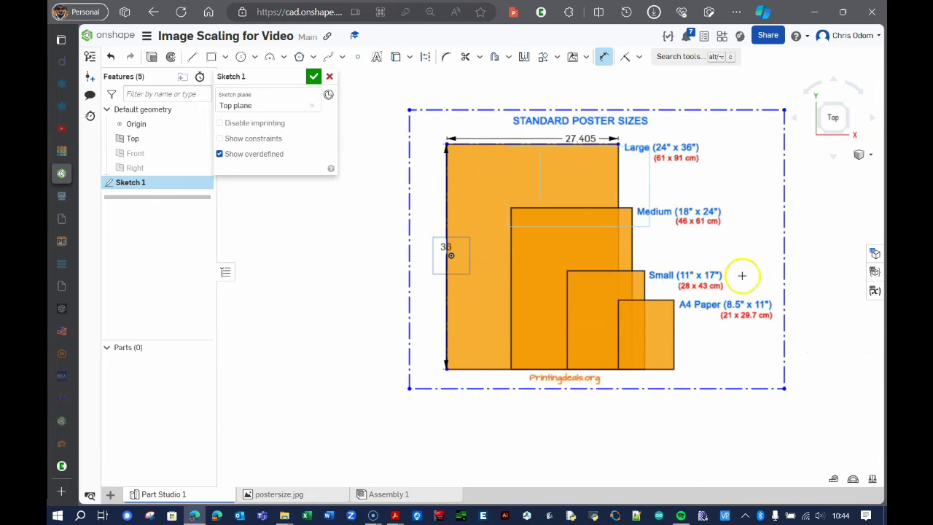
Step: Draw a construction line across the Small poster's top edge
left_click(192, 56)
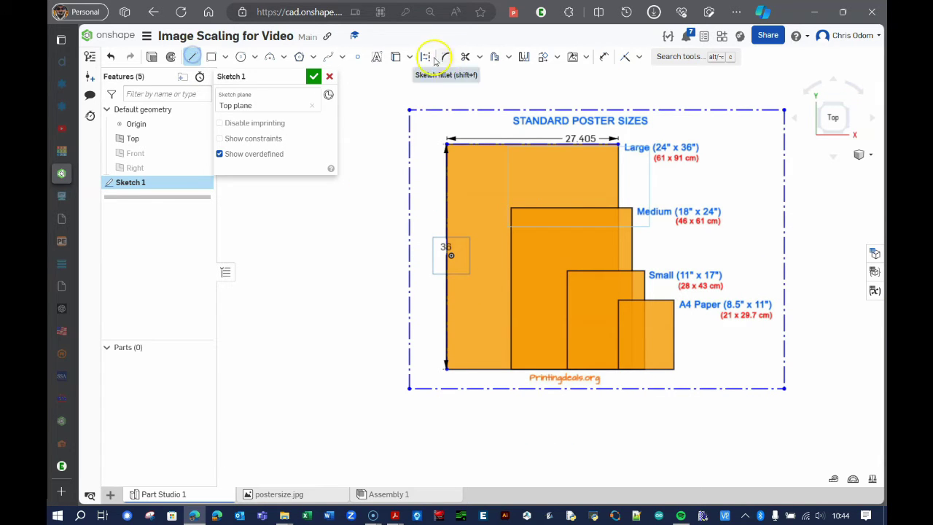
left_click(426, 56)
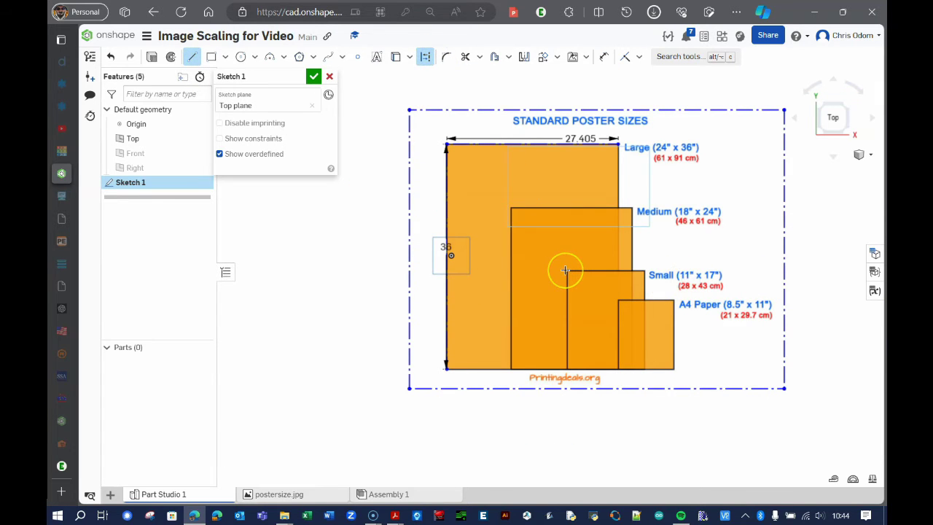
scroll(565, 270, "up", 3)
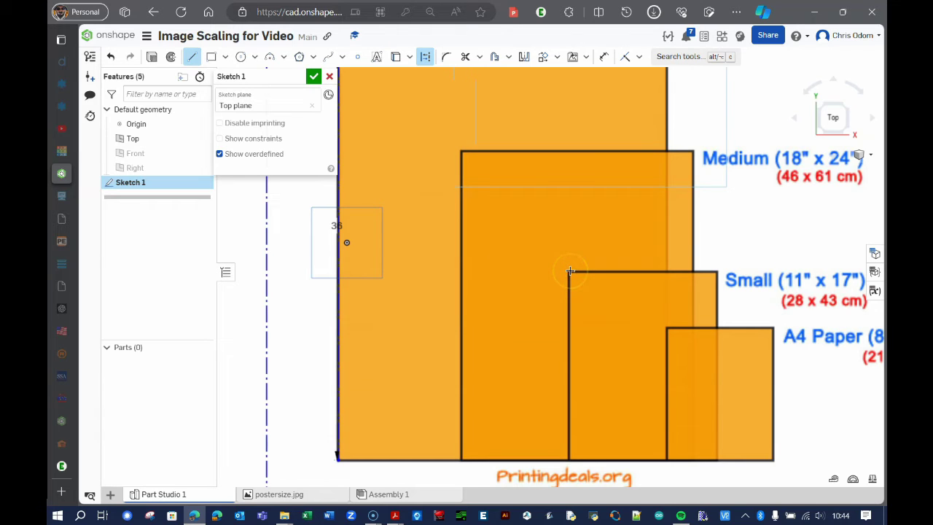
left_click(718, 272)
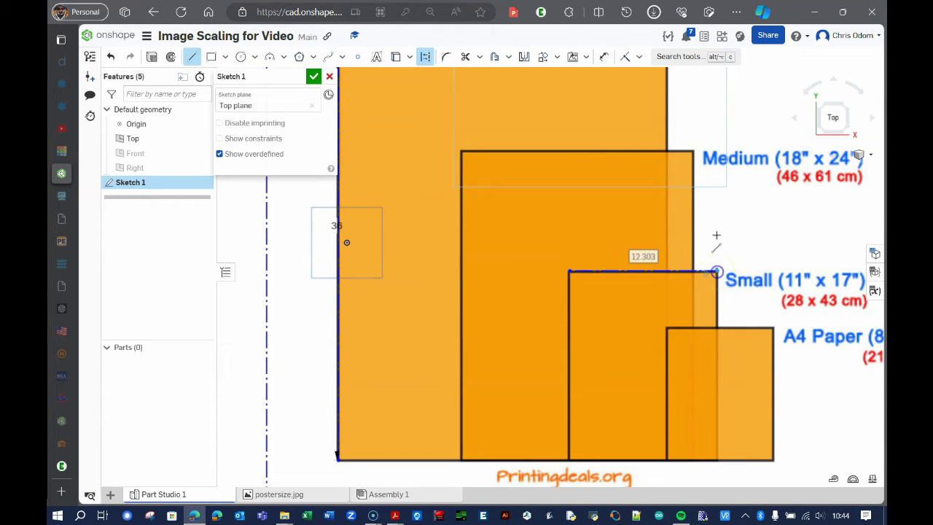
right_click(716, 232)
left_click(734, 236)
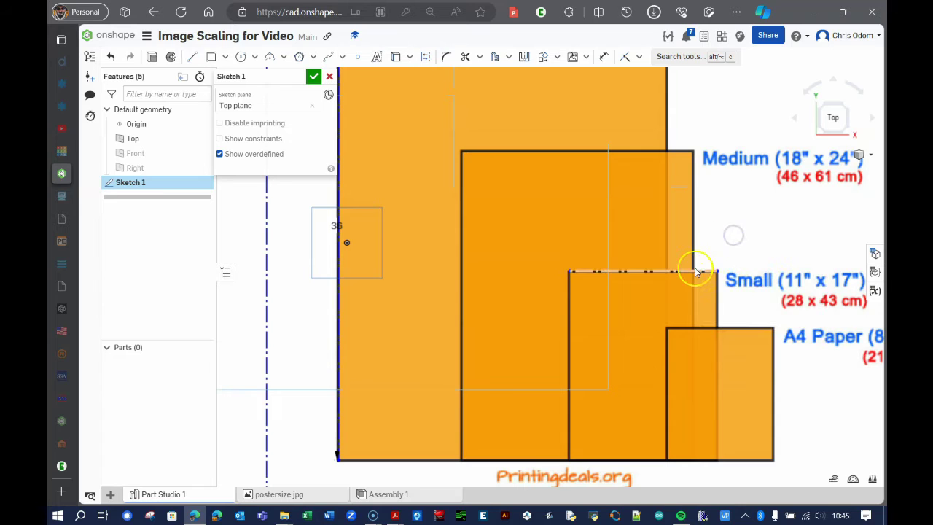
Step: Dimension the Small poster's top line, accepting its measured 12.303 in width
left_click(602, 56)
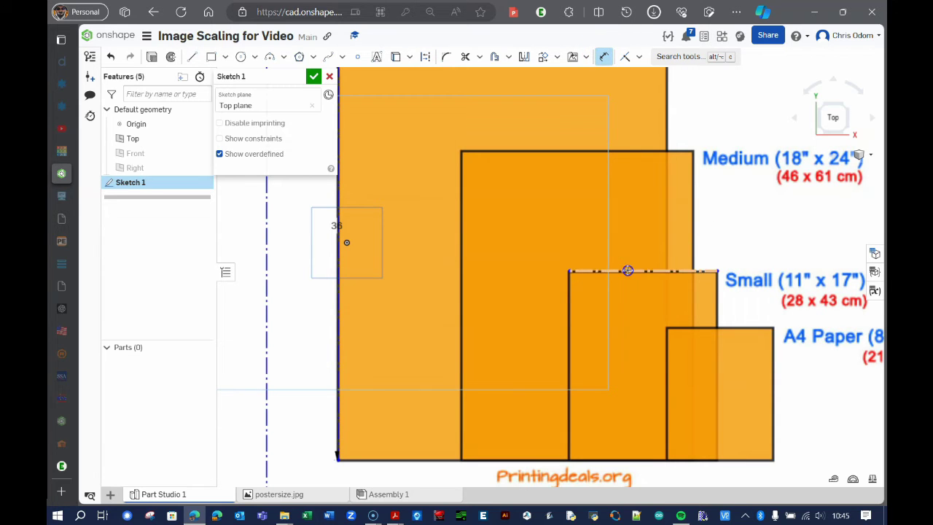
left_click(625, 269)
left_click(676, 253)
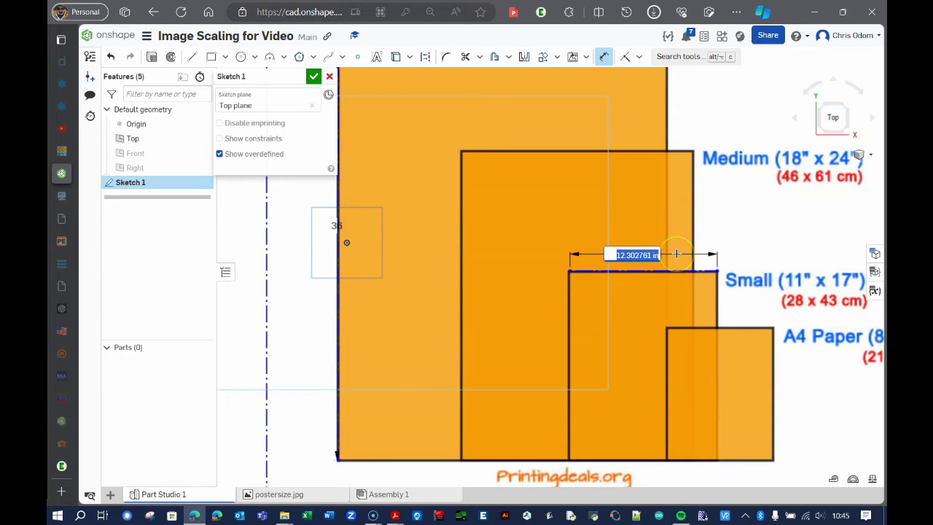
key("Return")
scroll(676, 253, "down", 5)
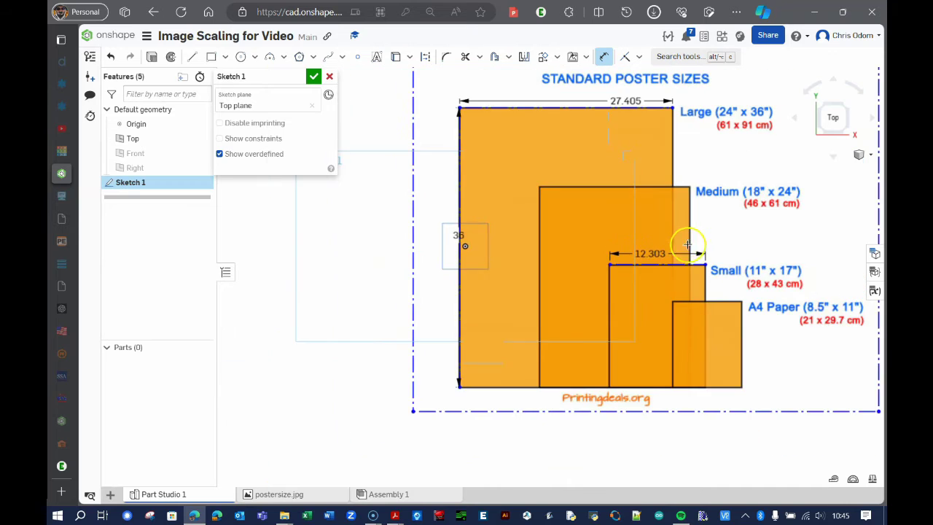
left_click(677, 231)
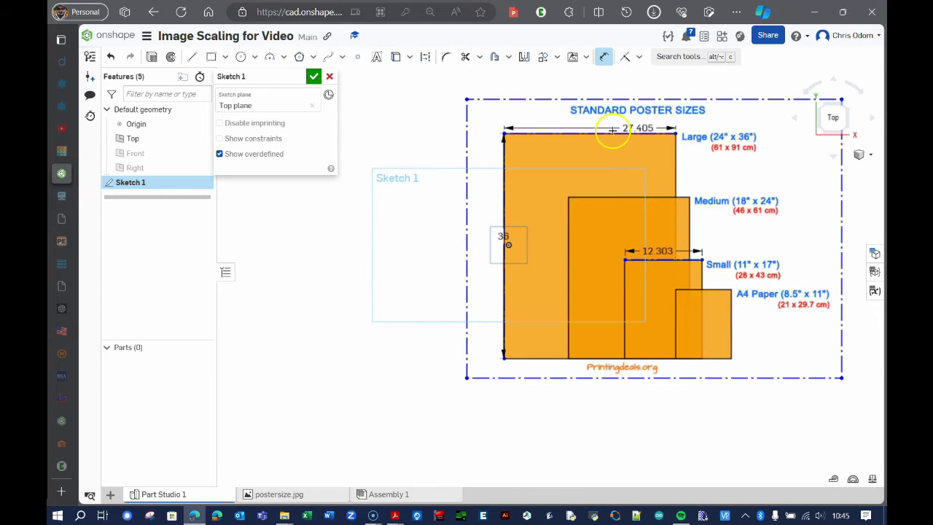
scroll(418, 226, "down", 3)
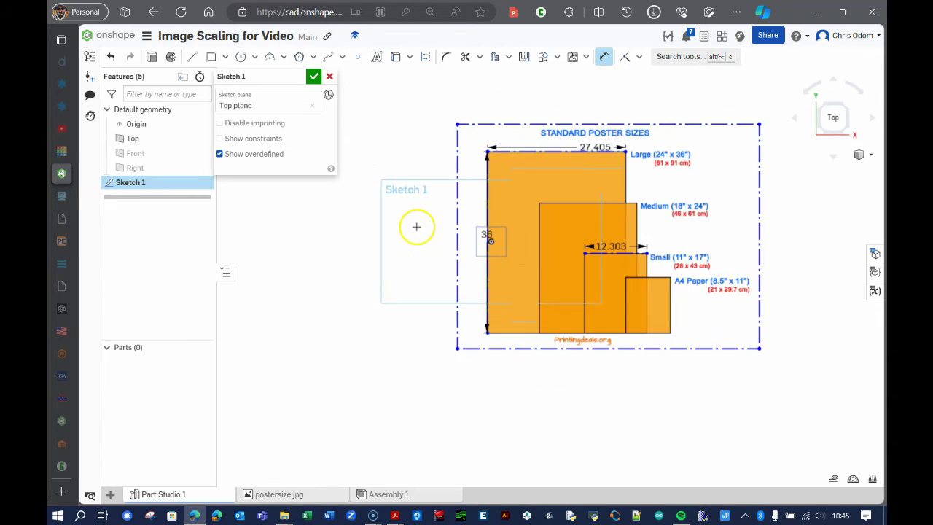
Step: Accept Sketch 1 and start Sketch 2 on the Top plane
left_click(313, 78)
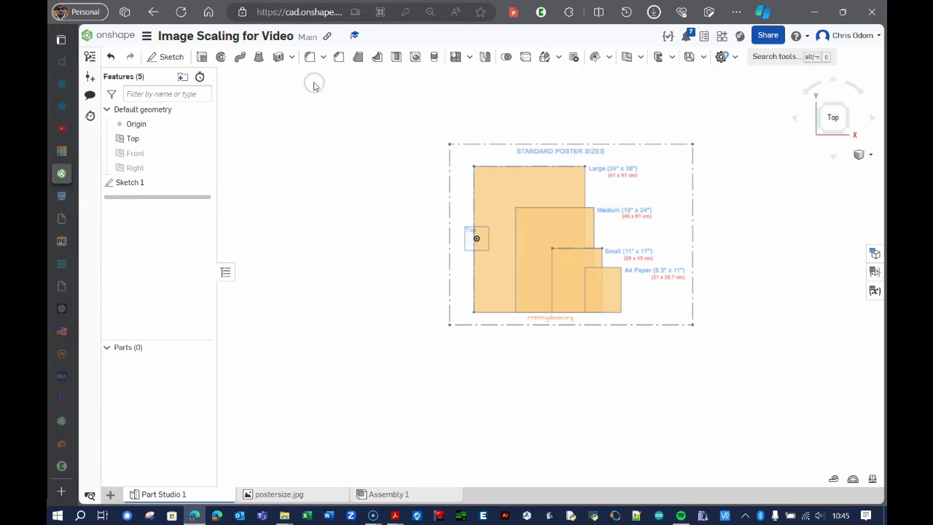
left_click(164, 60)
scroll(470, 211, "up", 5)
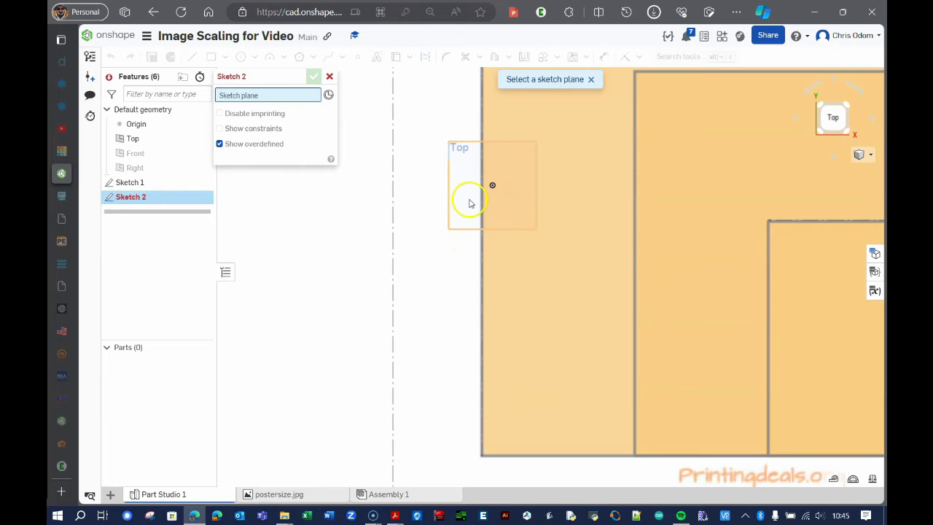
left_click(470, 204)
scroll(471, 193, "down", 5)
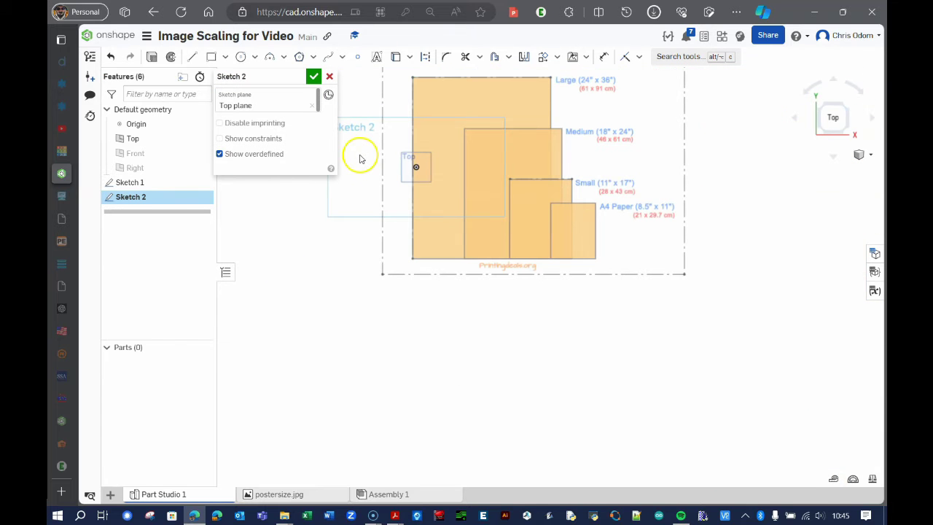
Step: Import the room scale.jpg floor-plan image into the document
left_click(110, 494)
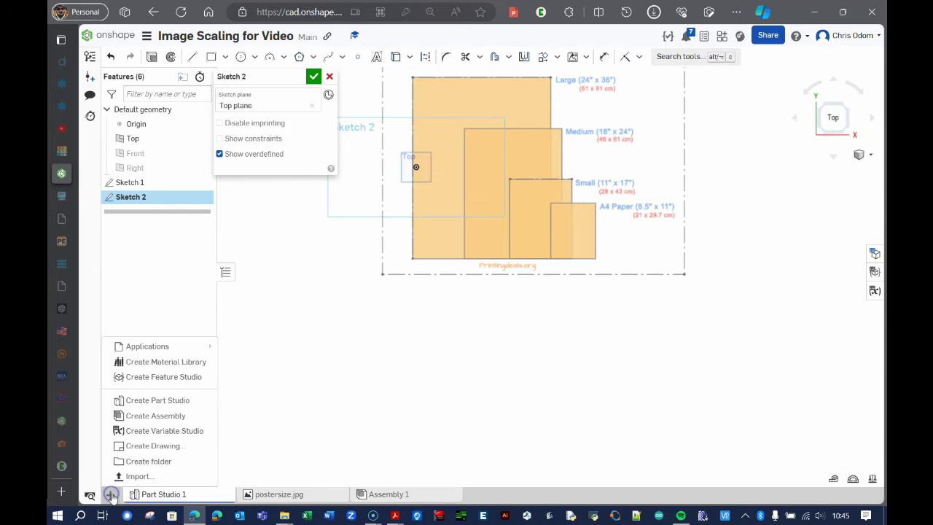
left_click(136, 476)
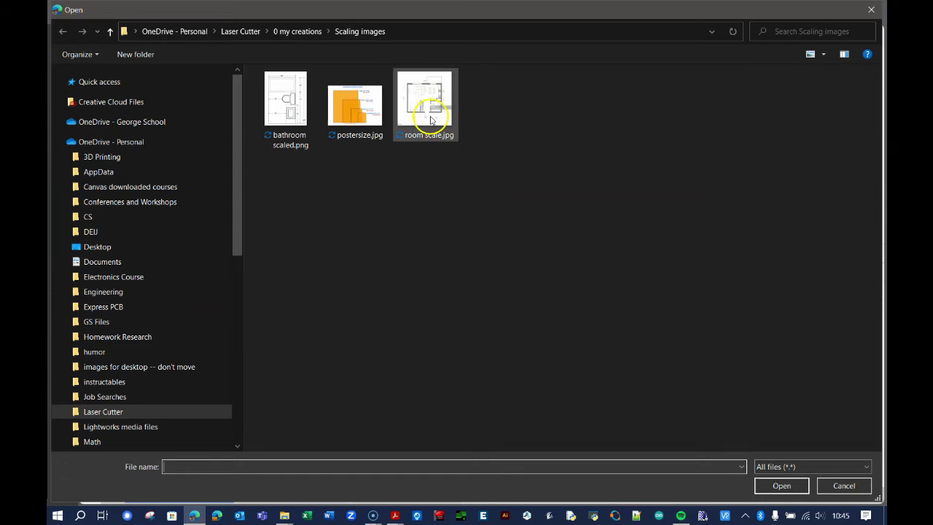
left_click(431, 120)
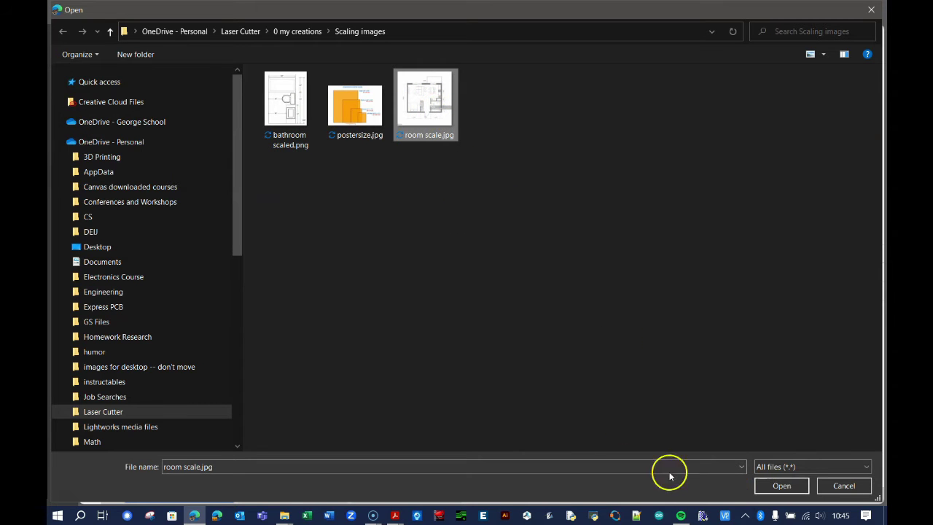
left_click(782, 486)
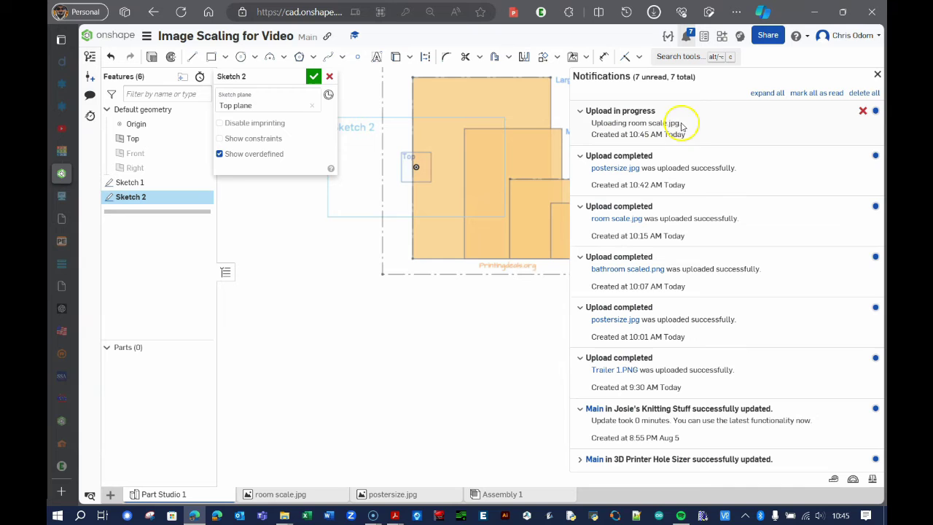
Step: Insert room scale.jpg into Sketch 2, framing it below the poster-size image
left_click(878, 78)
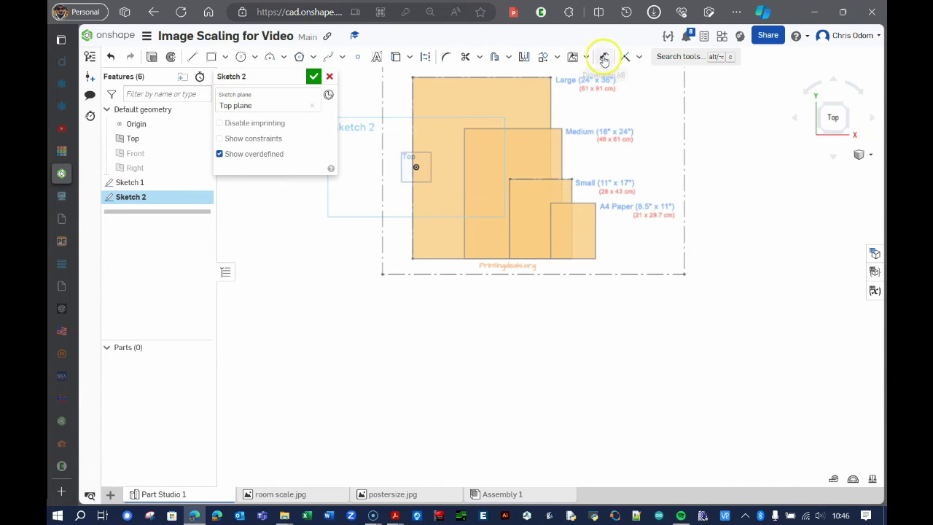
left_click(586, 57)
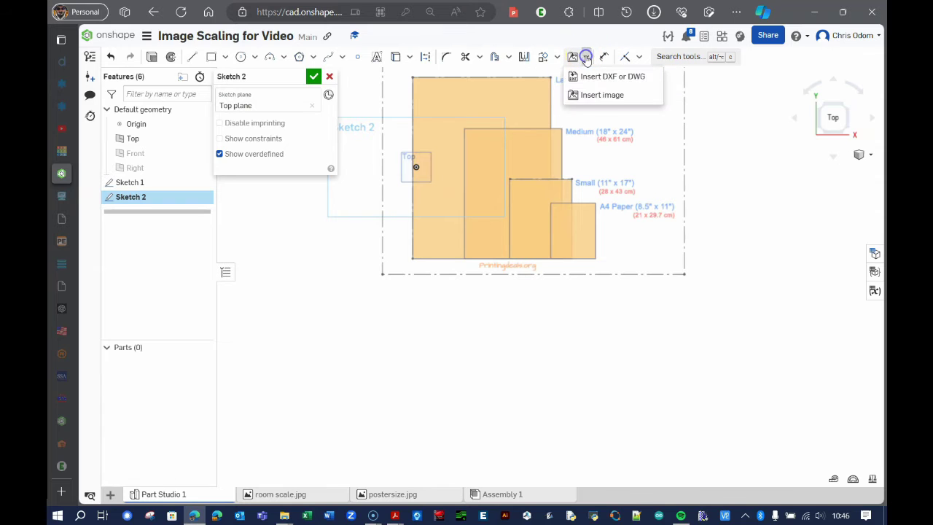
left_click(598, 96)
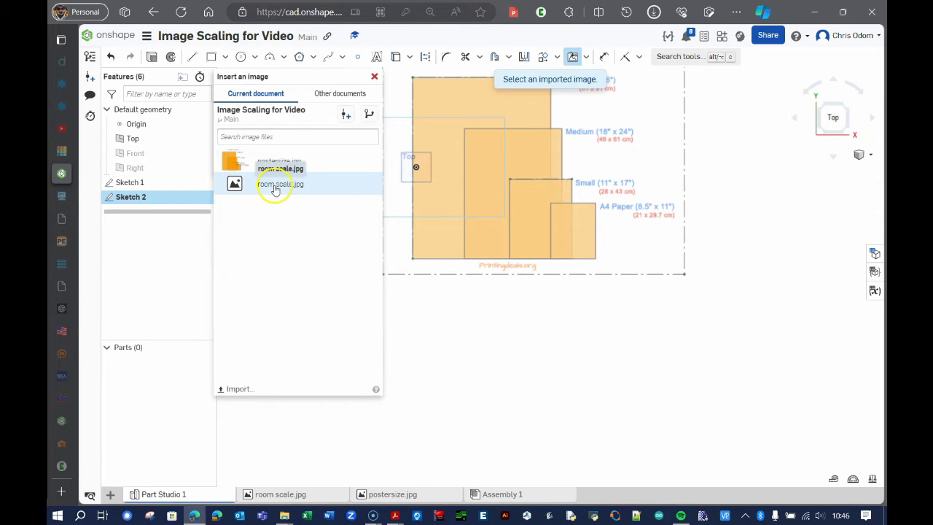
left_click(276, 188)
scroll(369, 343, "down", 3)
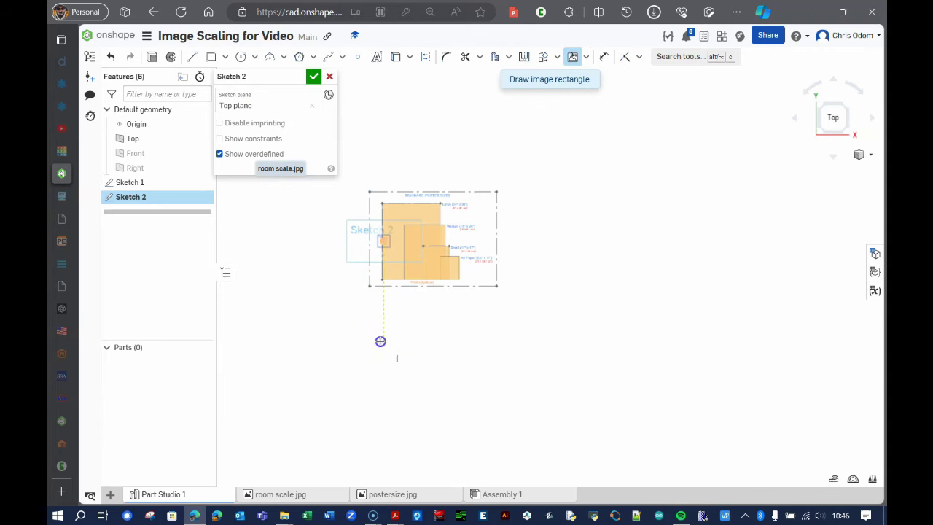
left_click_drag(380, 341, 512, 407)
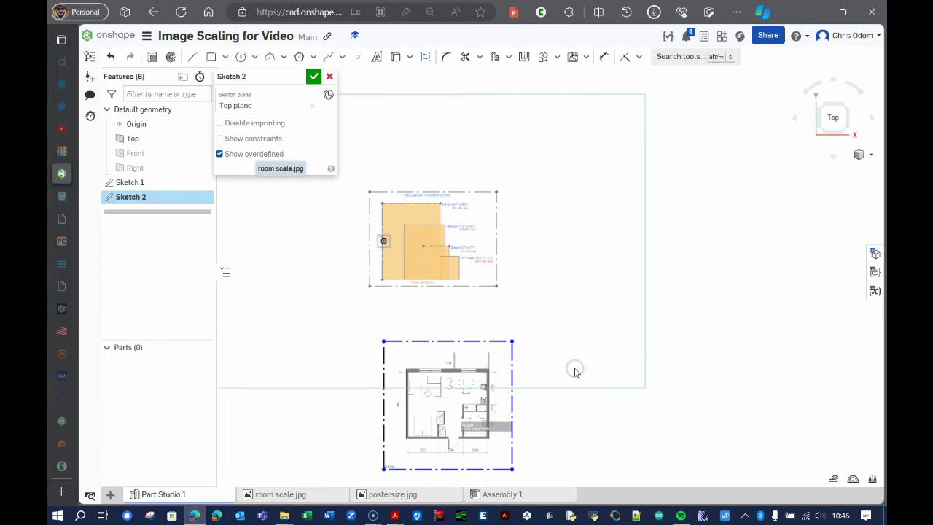
Step: Trace a horizontal construction line between the ends of the floor plan's 7300 dimension
left_click(193, 58)
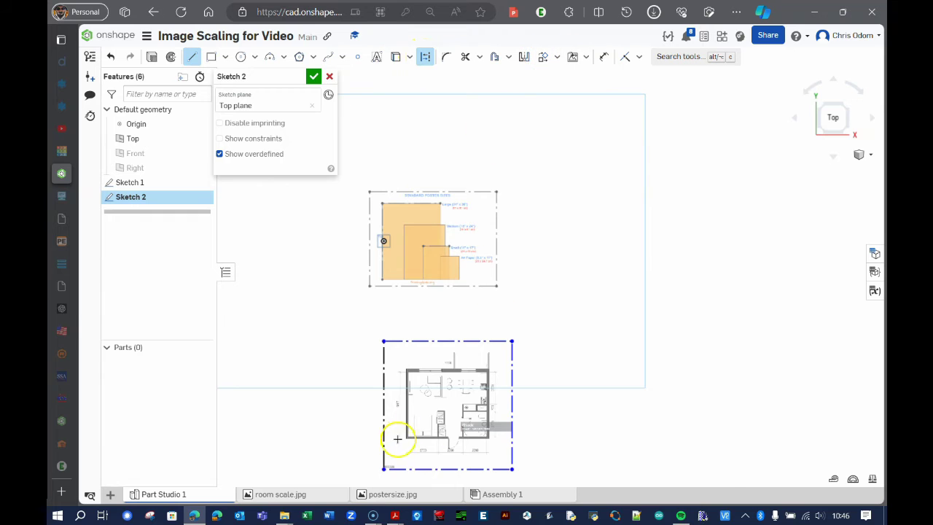
scroll(394, 439, "up", 5)
scroll(475, 204, "up", 7)
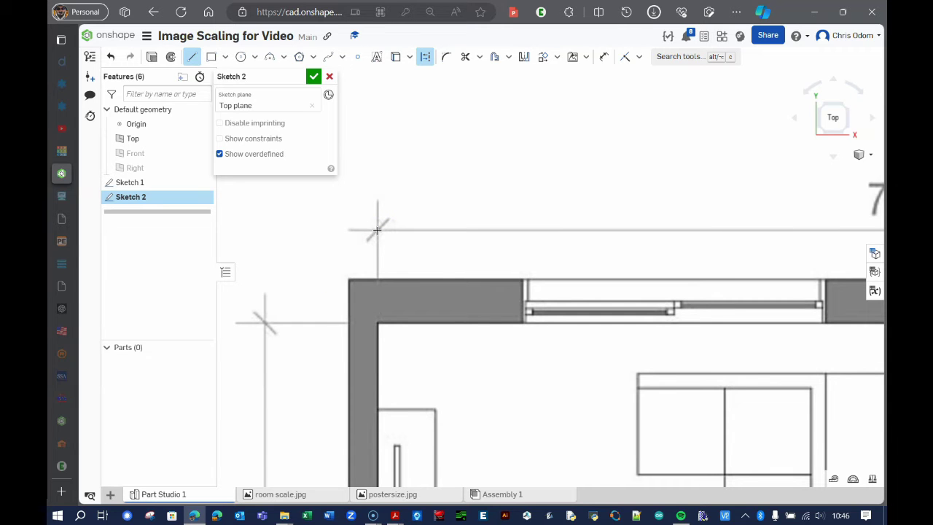
left_click_drag(377, 230, 626, 216)
scroll(315, 248, "down", 5)
scroll(736, 242, "up", 8)
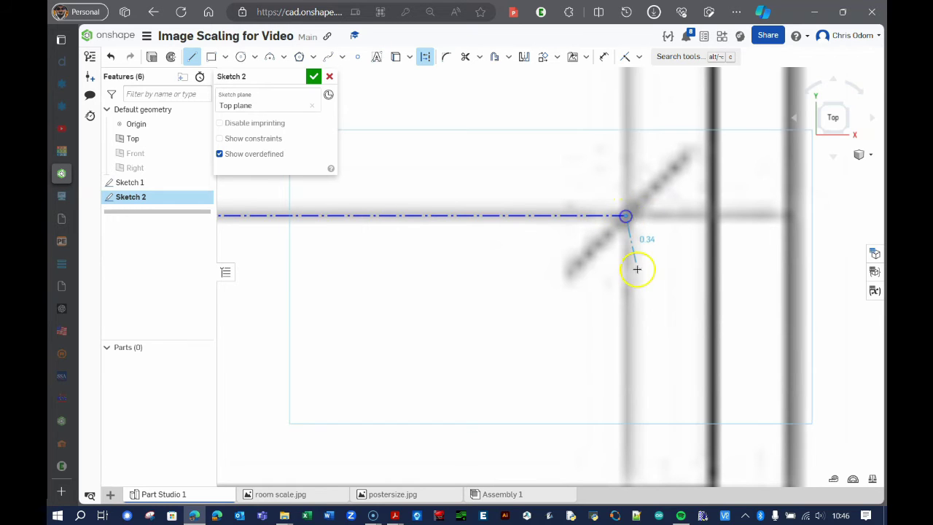
right_click(650, 267)
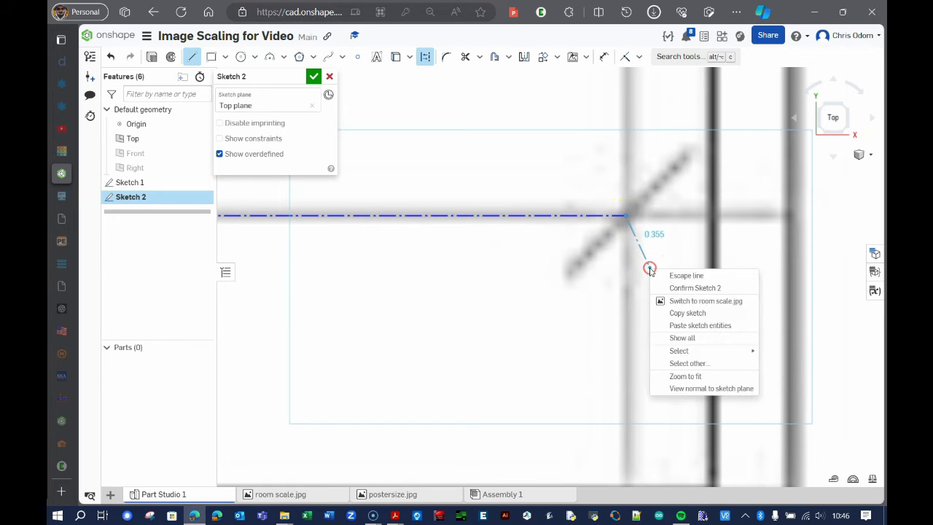
left_click(700, 274)
left_click(604, 56)
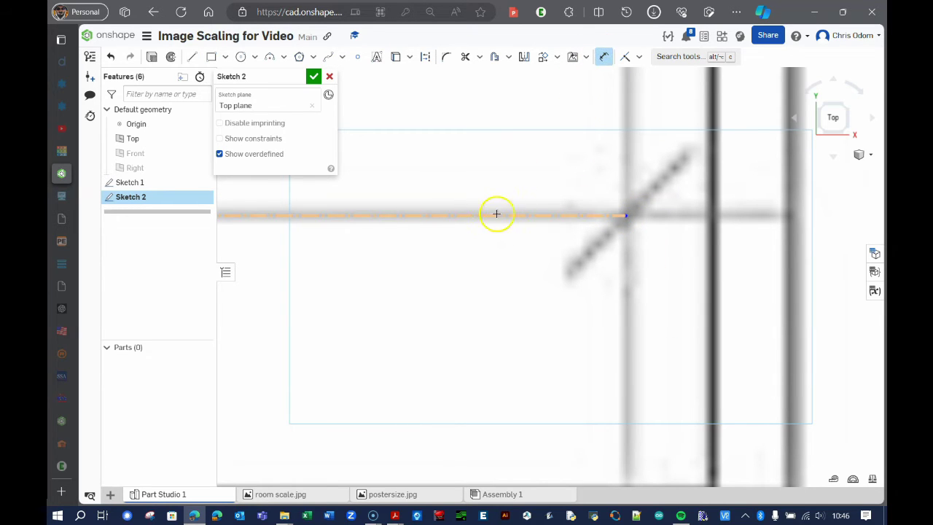
scroll(619, 264, "down", 5)
scroll(715, 265, "down", 3)
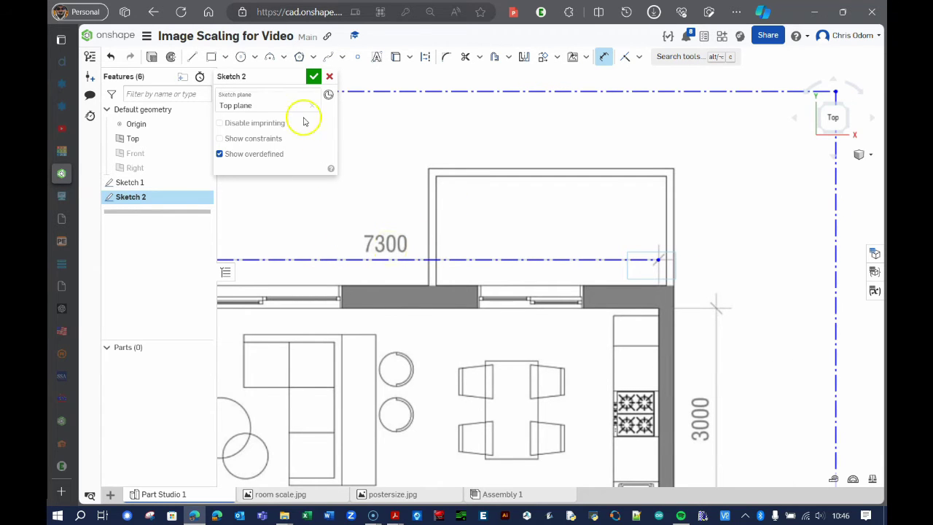
Step: Accept Sketch 2, set the workspace length unit to Millimeter, and reopen Sketch 2
left_click(313, 78)
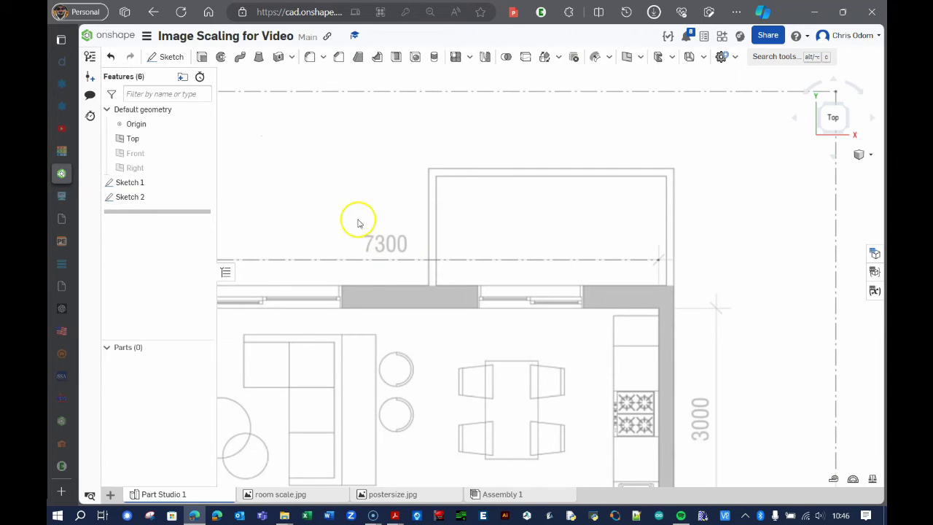
left_click(146, 35)
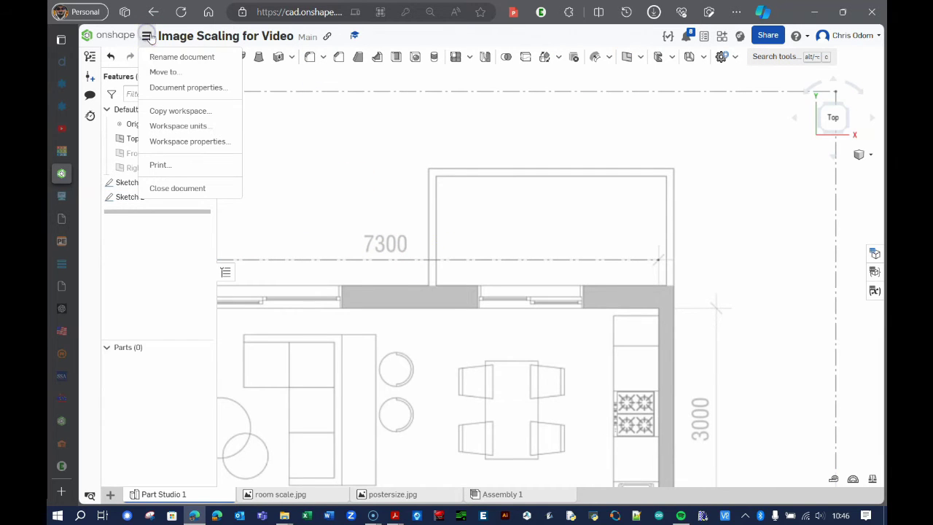
left_click(169, 126)
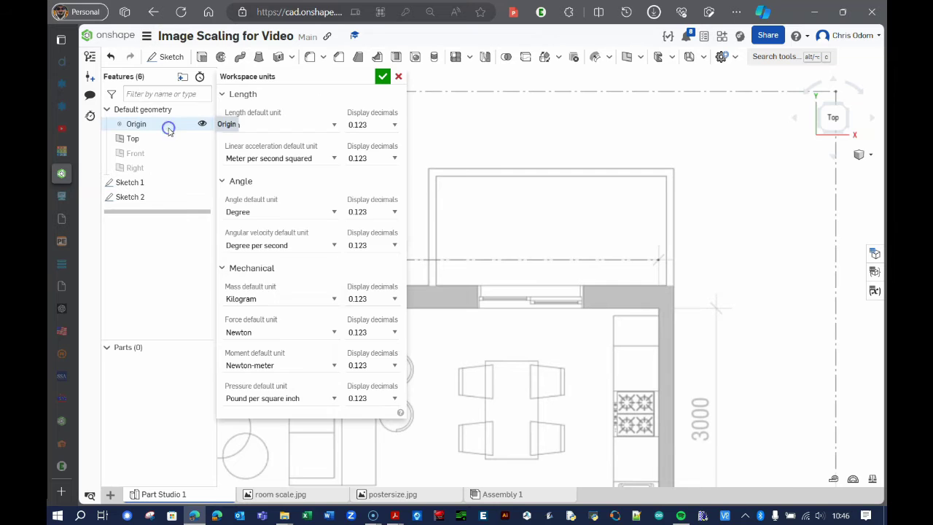
left_click(262, 125)
left_click(249, 181)
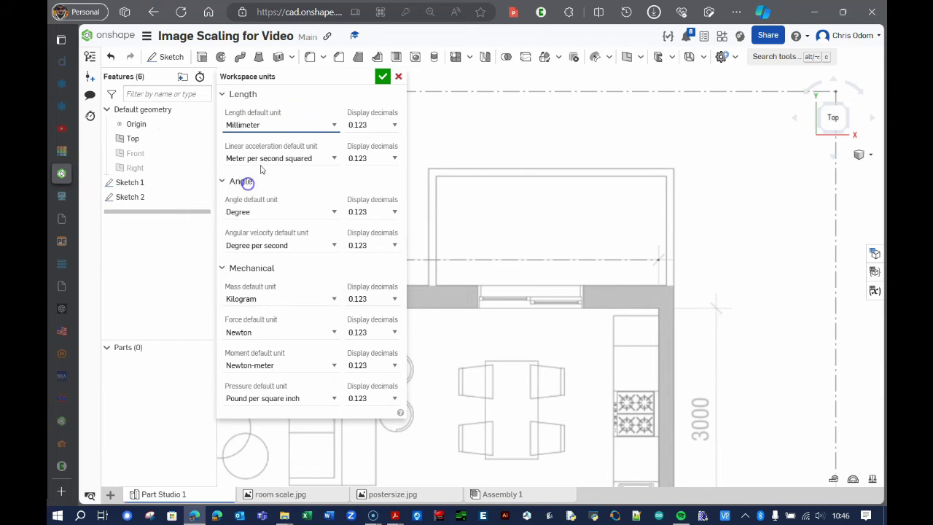
left_click(381, 77)
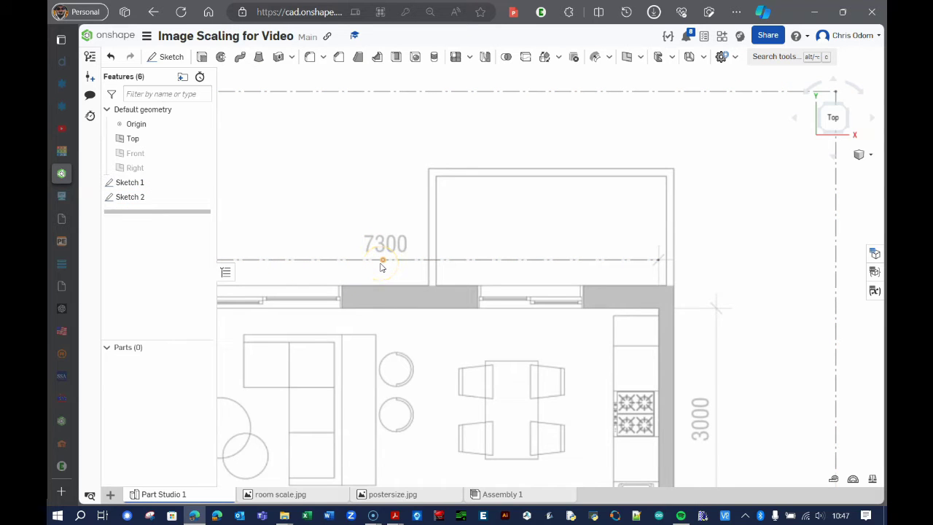
double_click(131, 198)
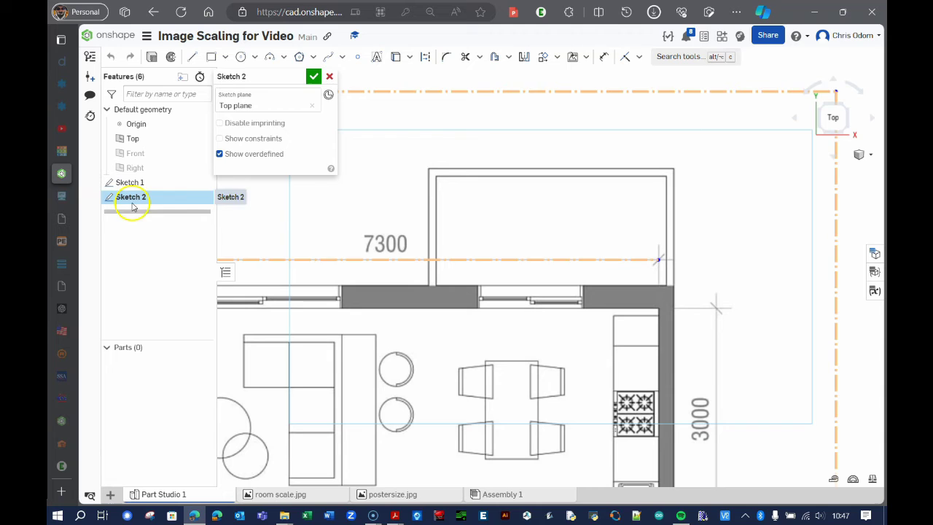
Step: Dimension the floor plan's construction line to 7300 mm, scaling the whole plan up
left_click(605, 59)
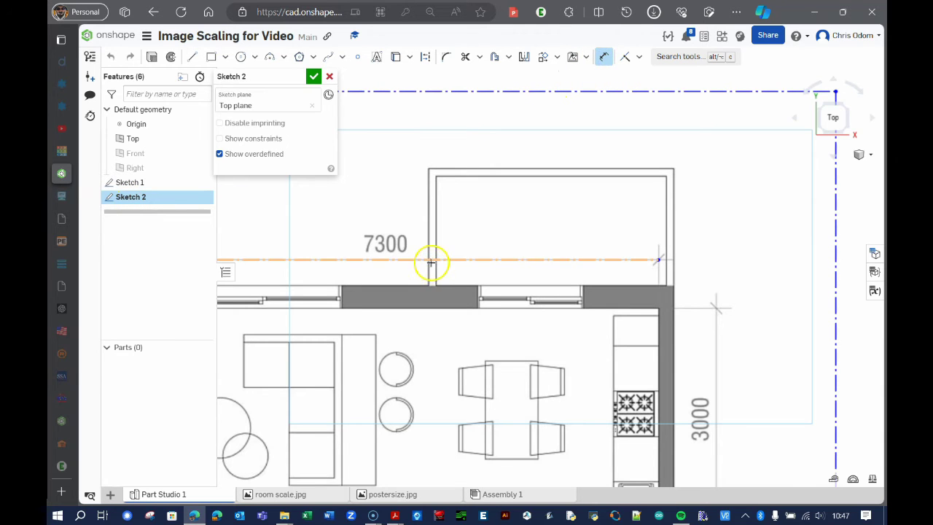
left_click(432, 260)
left_click(394, 226)
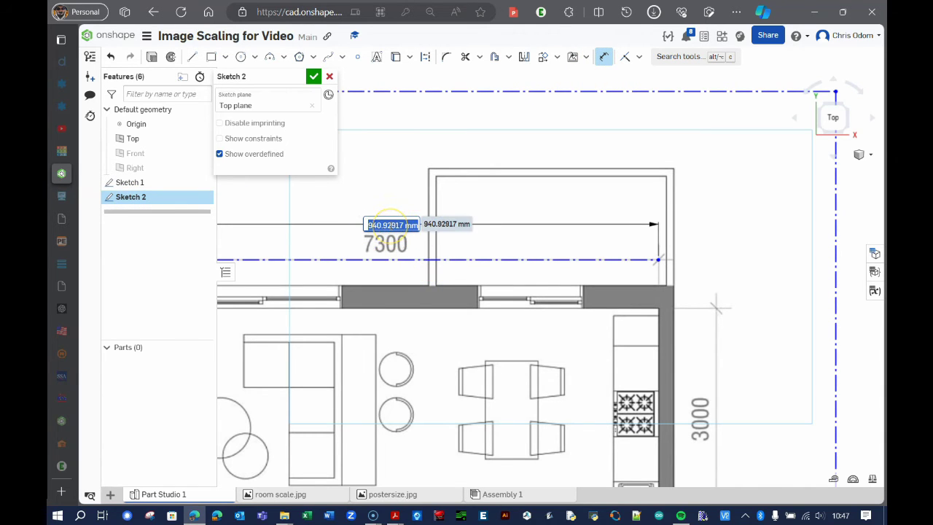
type("7300")
key("Return")
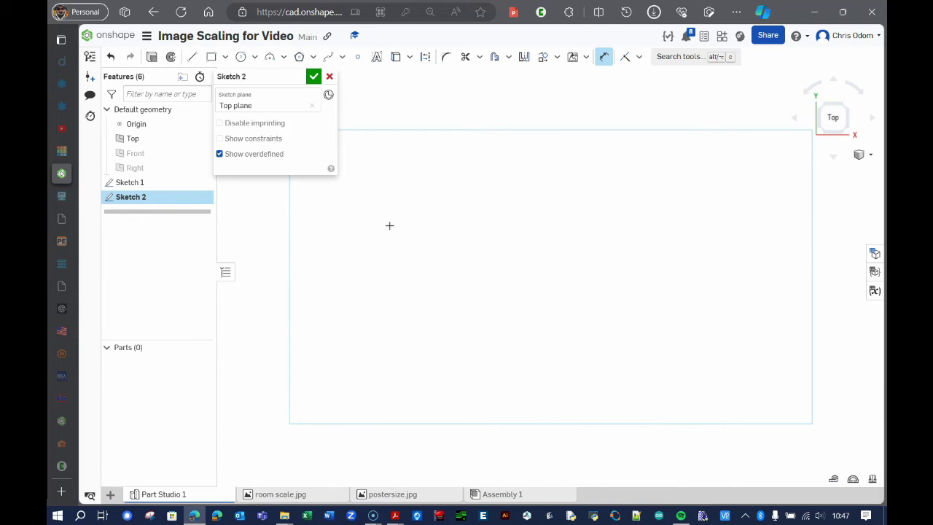
scroll(529, 251, "down", 5)
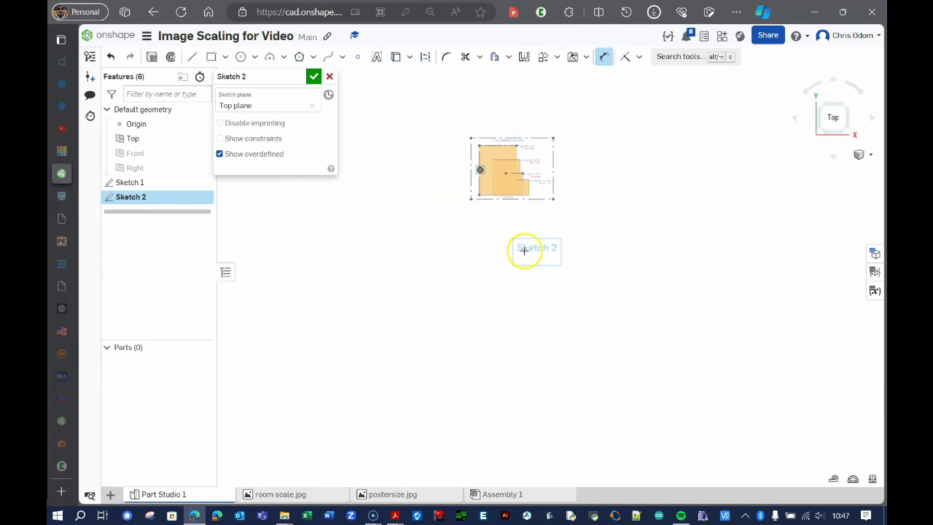
scroll(525, 261, "down", 4)
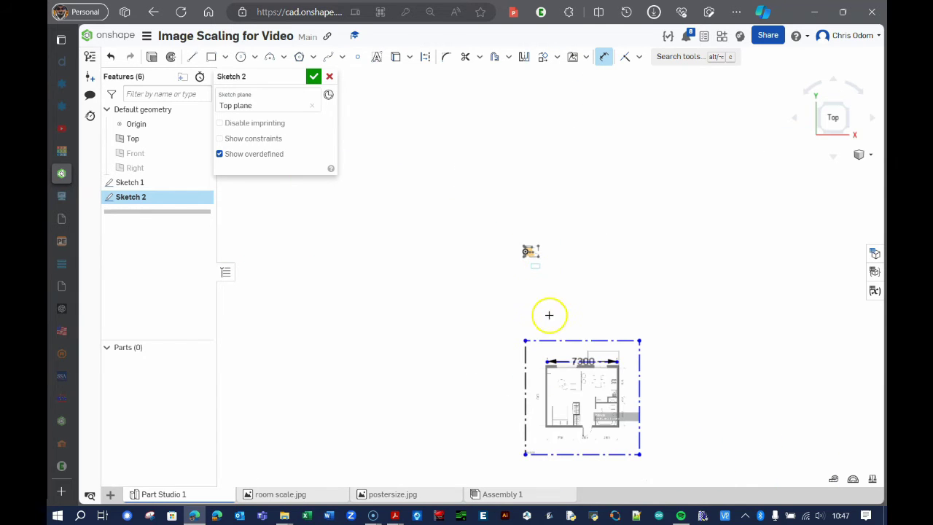
Step: Transform the scaled floor plan upward so it sits level beside the poster image
left_click(558, 58)
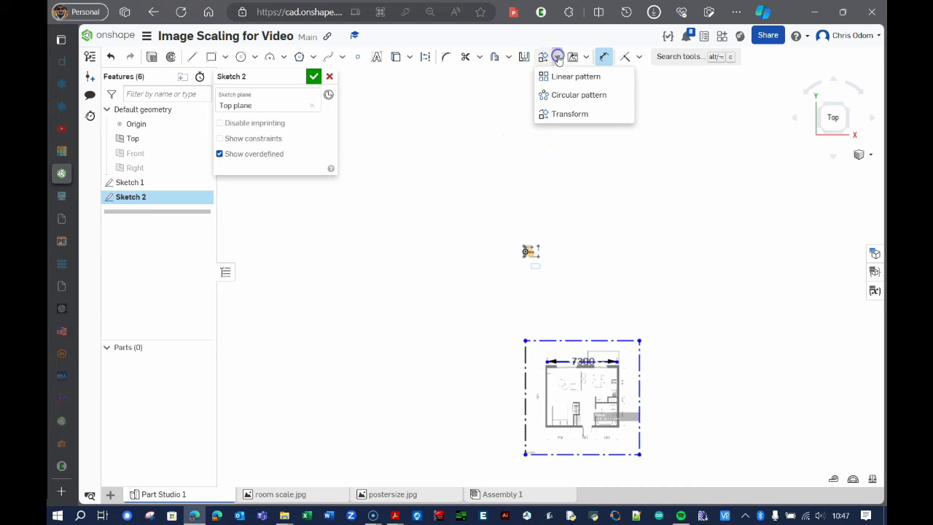
left_click(563, 117)
mouse_move(507, 318)
left_mouse_down()
mouse_move(687, 487)
mouse_move(690, 477)
left_mouse_up()
mouse_move(568, 443)
left_mouse_down()
mouse_move(532, 376)
mouse_move(566, 325)
left_mouse_up()
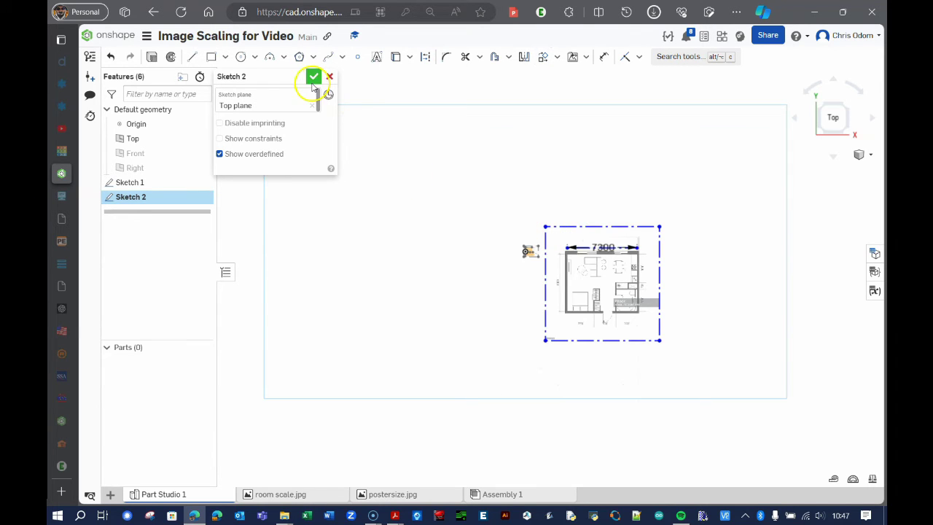
scroll(504, 233, "down", 5)
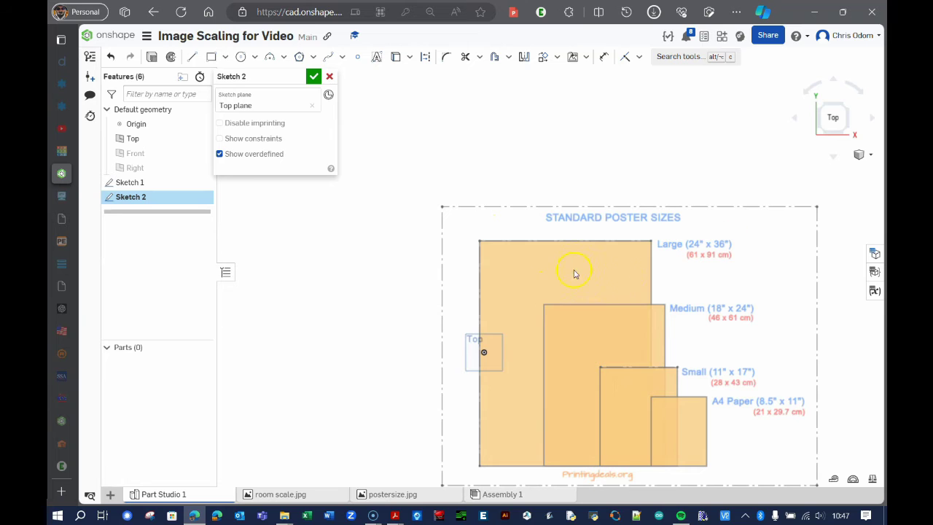
scroll(488, 281, "down", 10)
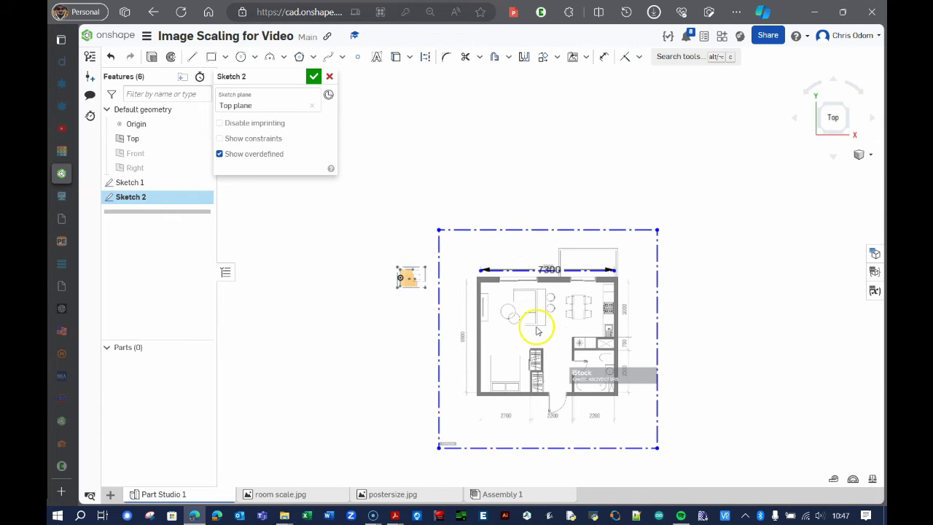
scroll(603, 357, "up", 3)
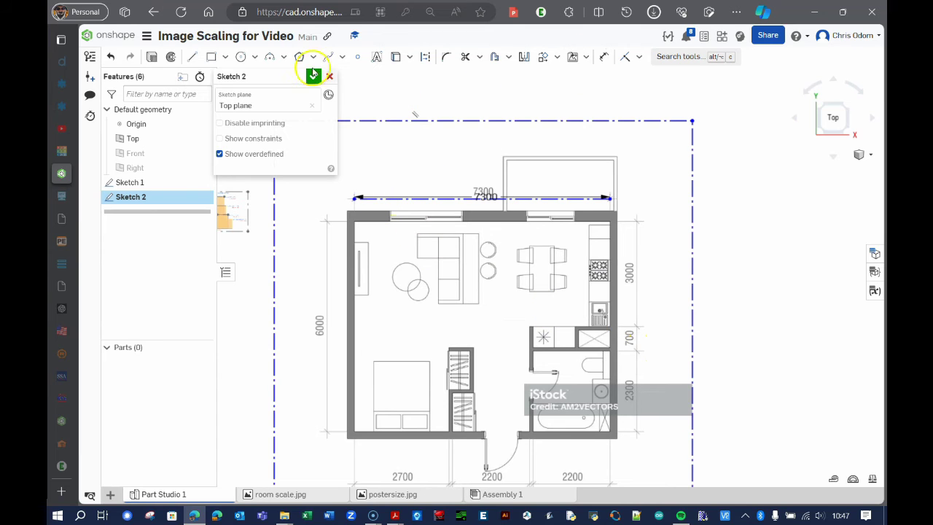
left_click(194, 58)
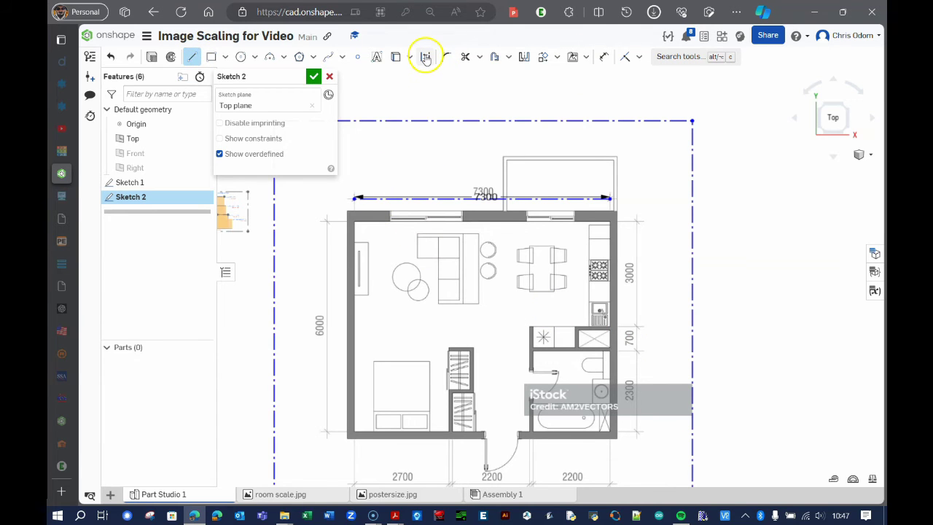
left_click(426, 59)
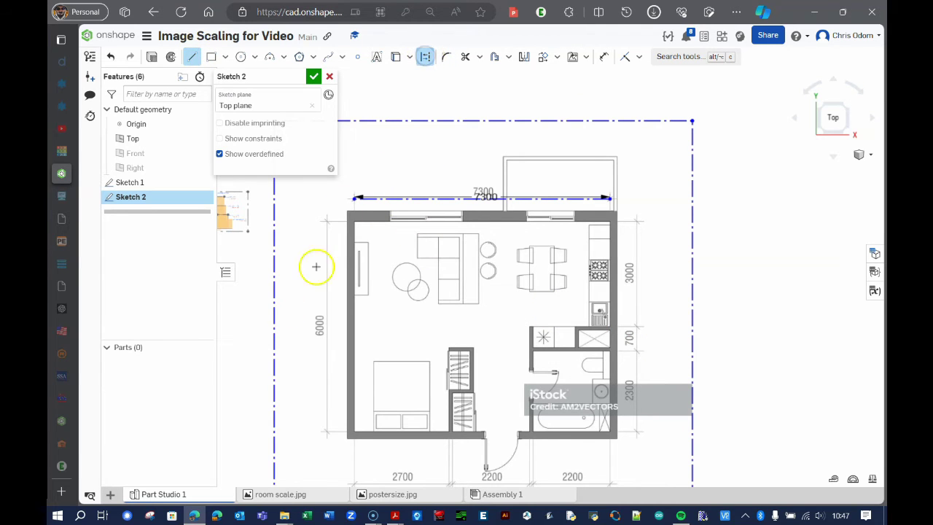
Step: Draw a vertical construction line along the floor plan's 6000 dimension
scroll(323, 224, "up", 4)
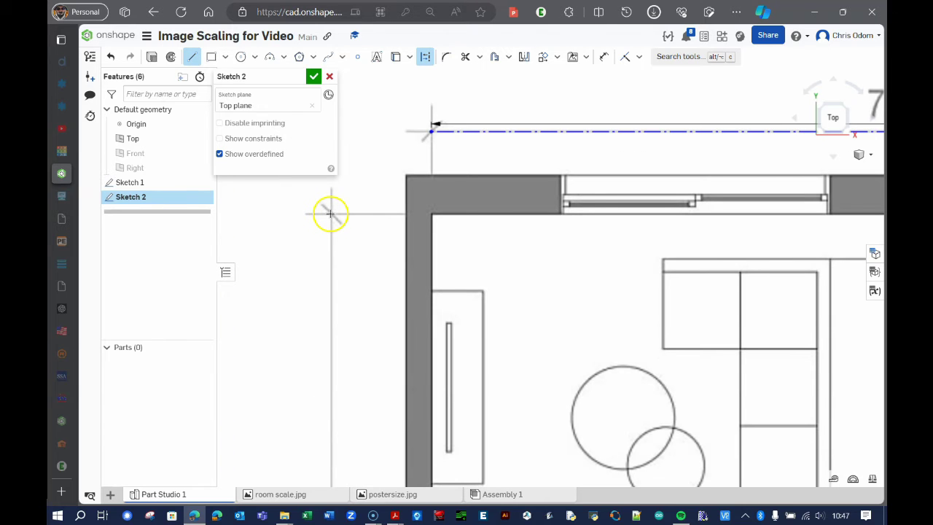
scroll(343, 222, "down", 5)
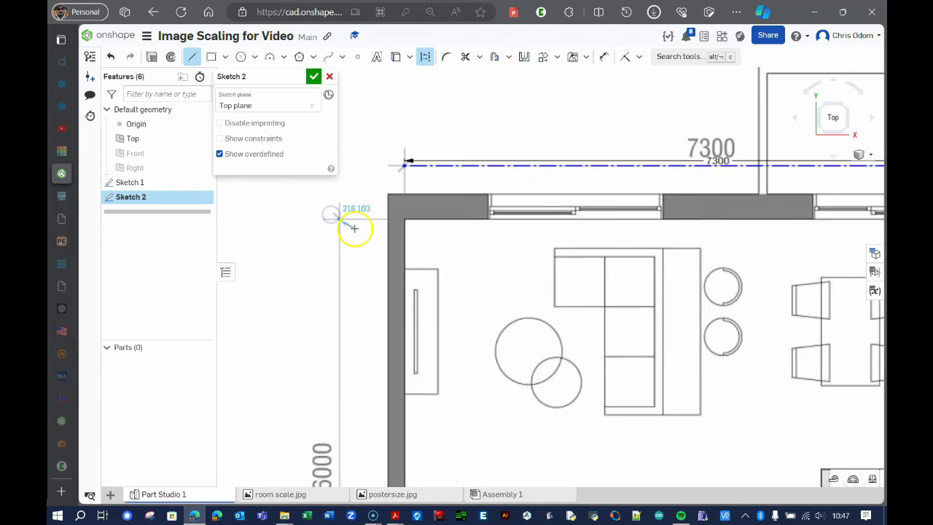
left_click(354, 232)
scroll(350, 405, "up", 4)
scroll(337, 398, "up", 3)
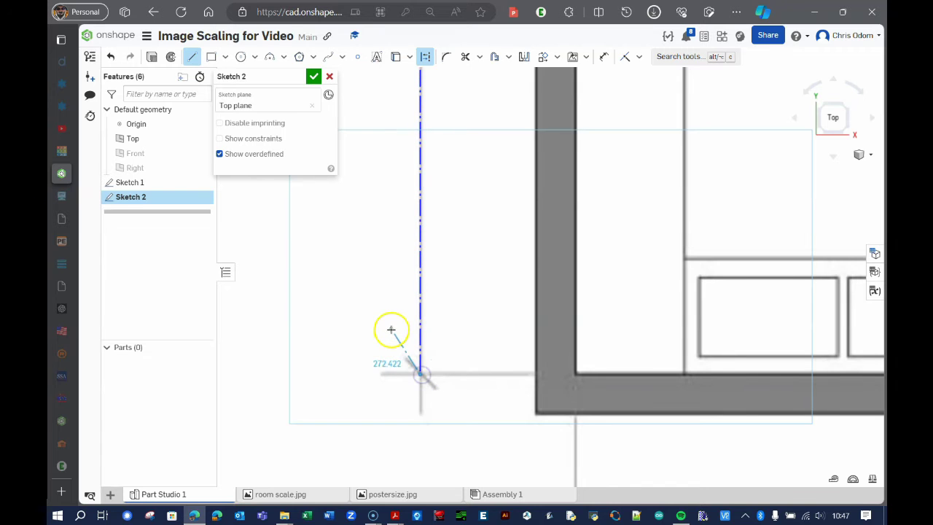
right_click(373, 328)
left_click(397, 336)
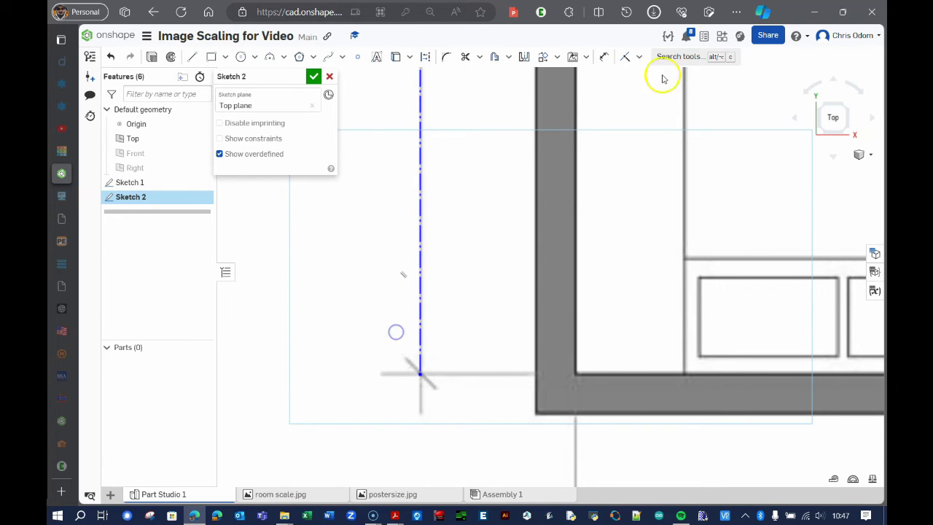
Step: Dimension the new line, confirming it reads 6000.797 mm
left_click(604, 56)
scroll(610, 244, "down", 3)
scroll(610, 244, "down", 3)
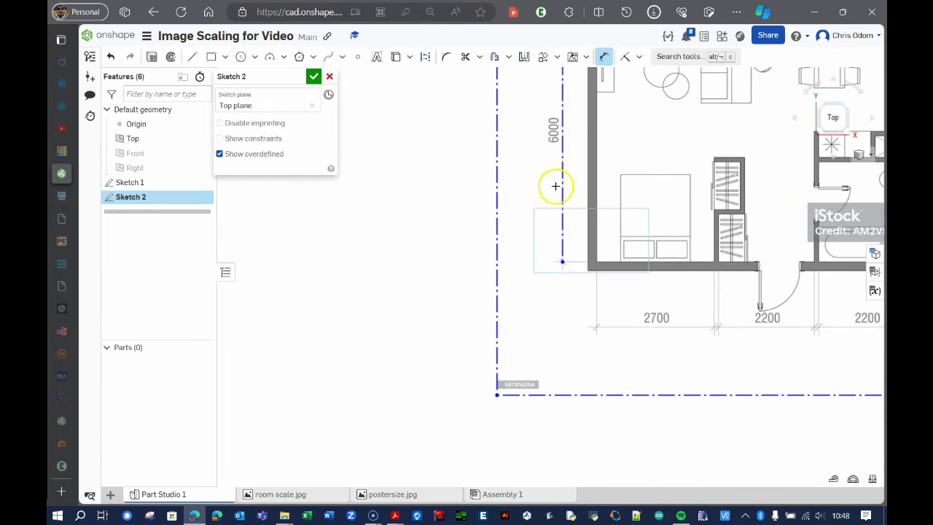
left_click(563, 144)
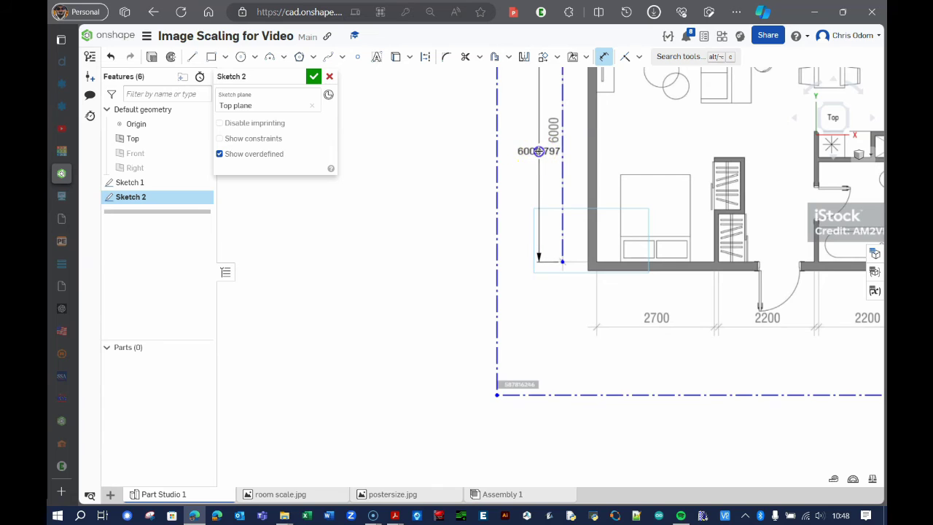
left_click(540, 153)
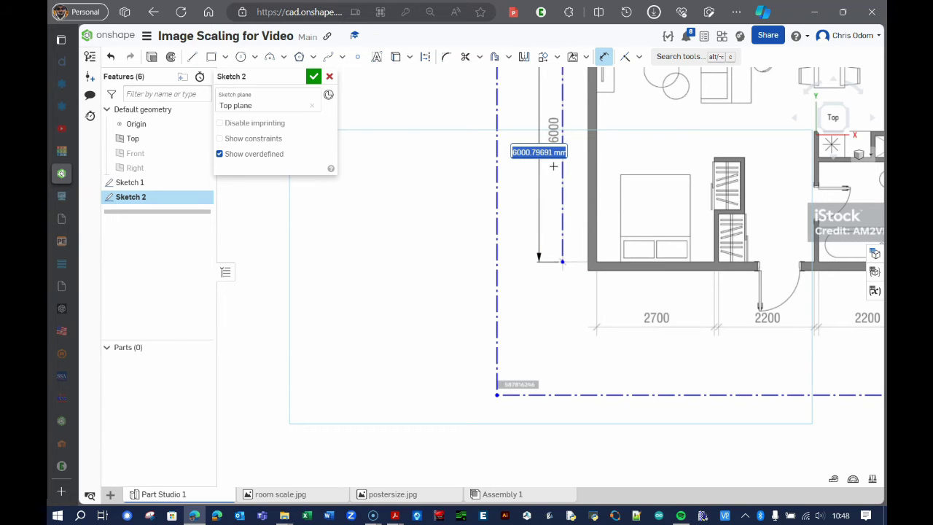
key("Return")
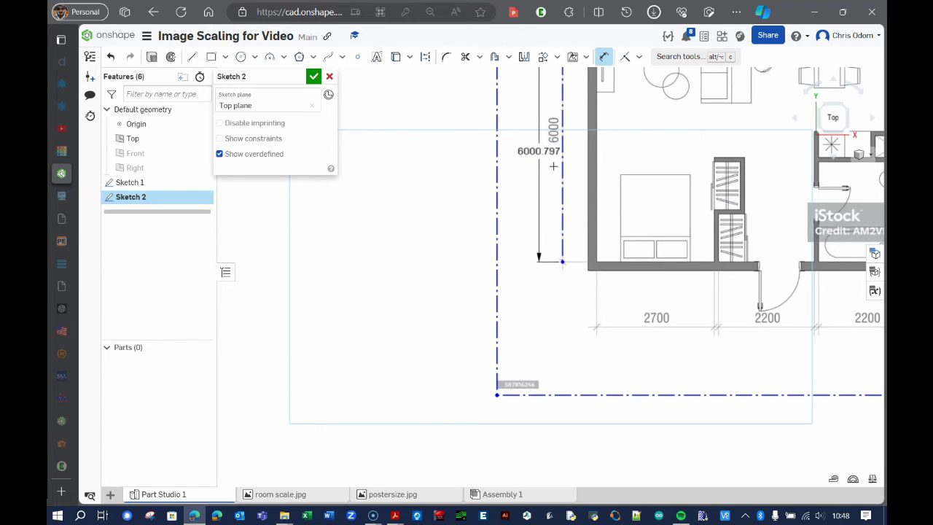
scroll(517, 223, "down", 5)
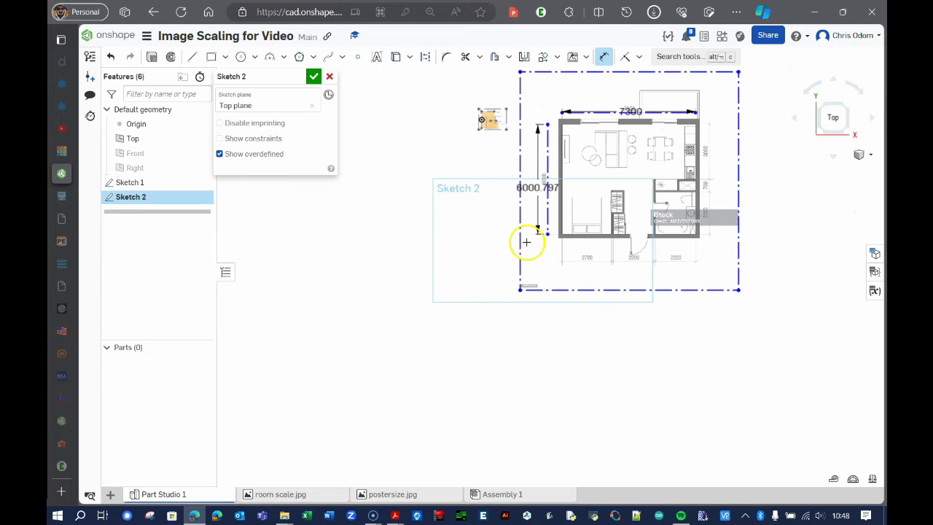
scroll(728, 200, "up", 3)
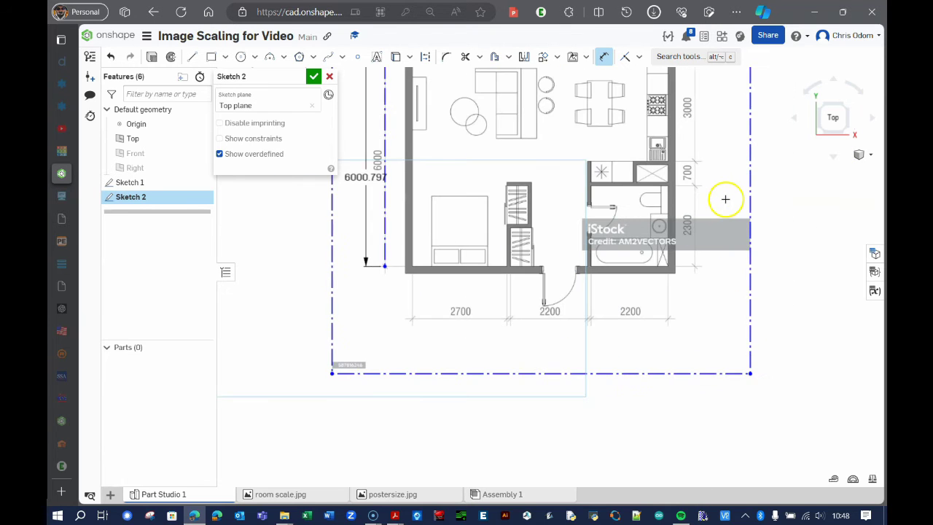
scroll(728, 198, "down", 2)
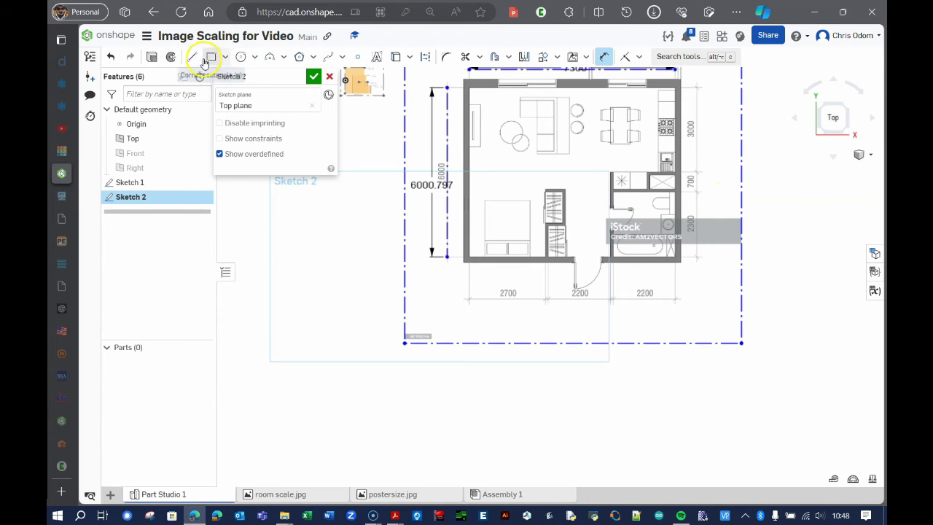
left_click(192, 58)
Step: Draw a vertical line along the kitchen's 3000 dimension on the floor plan
left_click(423, 57)
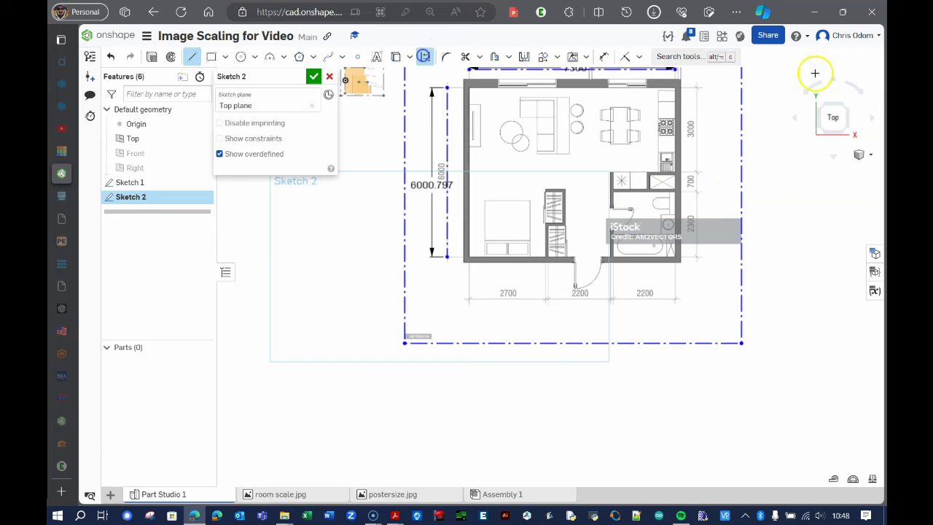
scroll(714, 88, "up", 4)
scroll(713, 88, "up", 2)
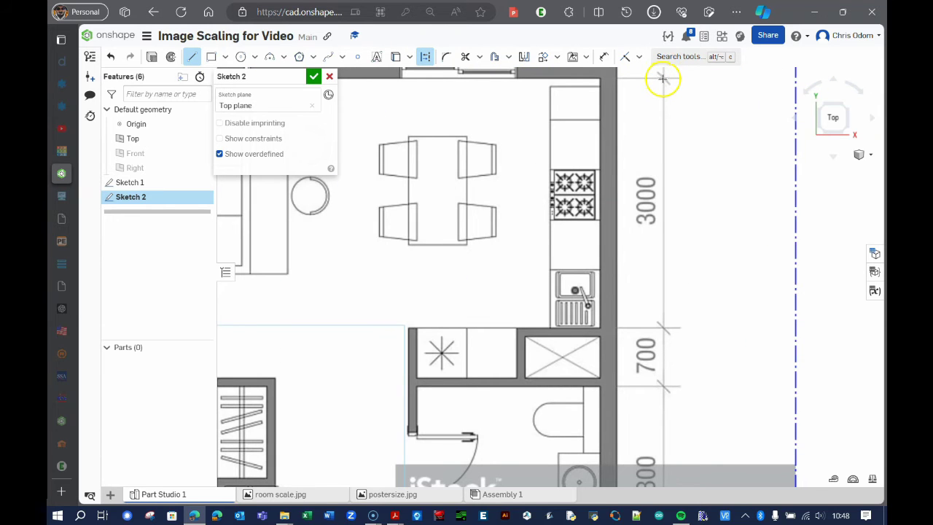
mouse_move(664, 78)
left_mouse_down()
mouse_move(635, 302)
mouse_move(665, 330)
left_mouse_up()
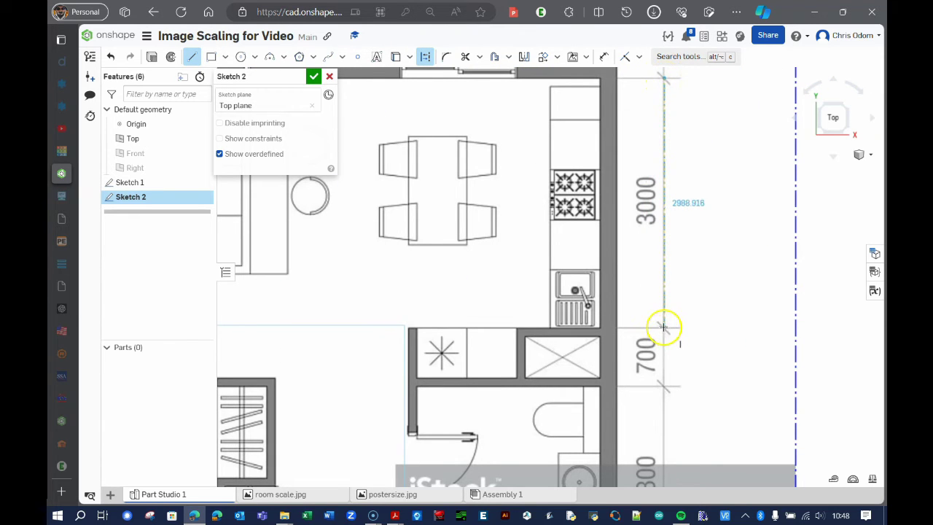
scroll(664, 328, "up", 5)
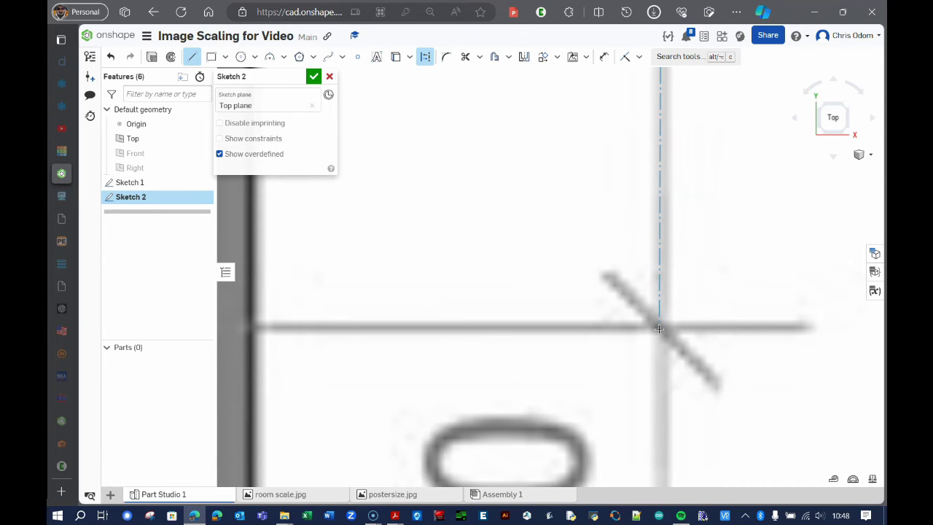
left_click(660, 329)
scroll(661, 323, "down", 3)
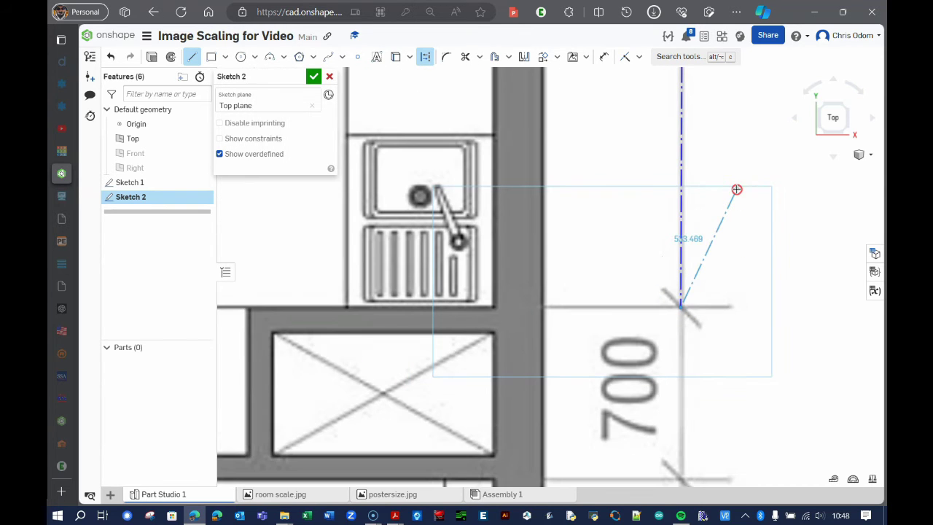
right_click(737, 189)
left_click(776, 197)
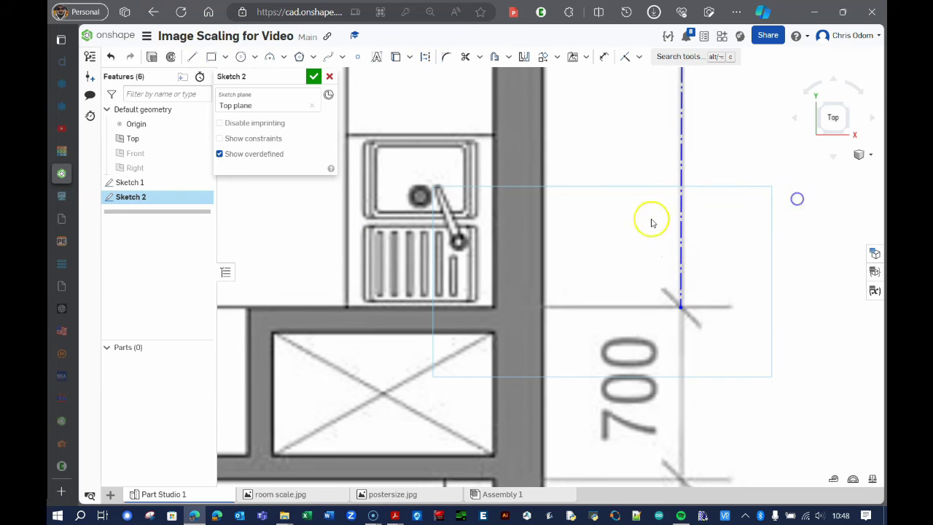
Step: Dimension that line, confirming it measures 3000.068 mm
left_click(605, 58)
scroll(613, 242, "down", 5)
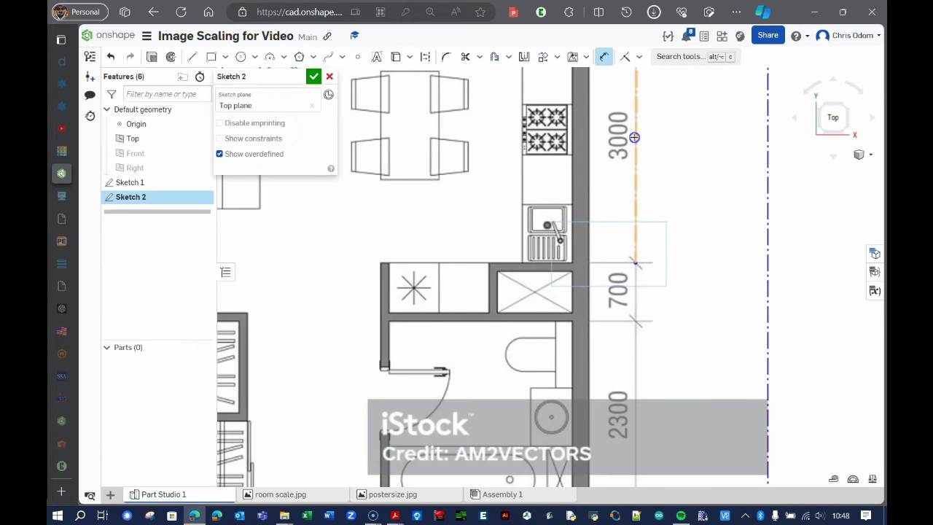
left_click(634, 137)
left_click(662, 170)
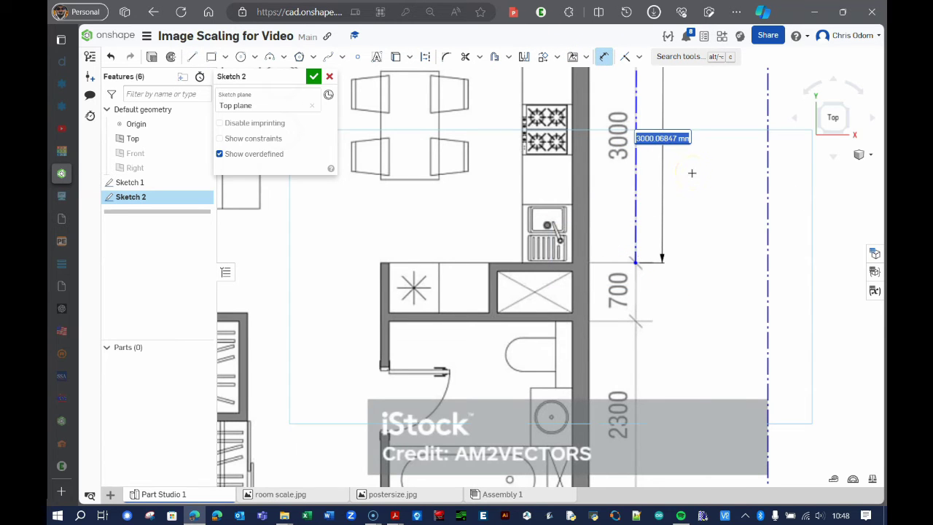
key("Return")
scroll(692, 173, "down", 5)
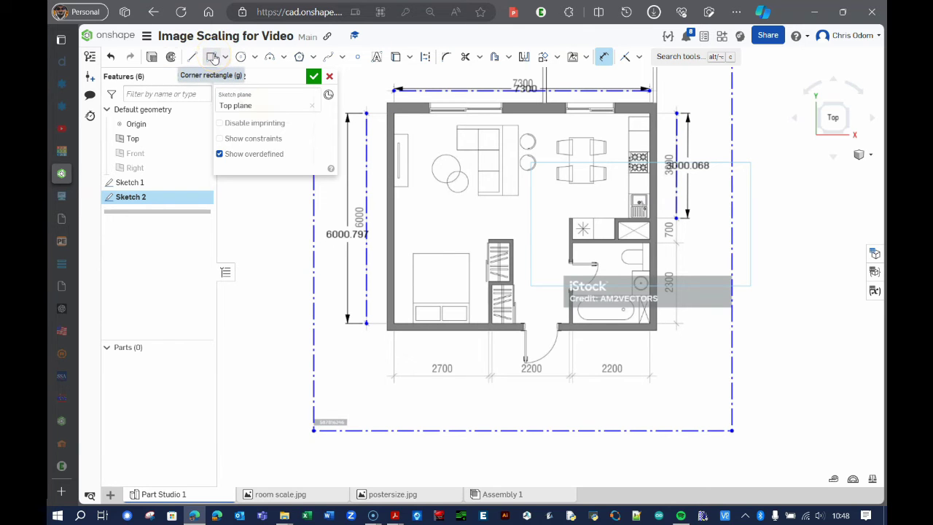
Step: Trace corner rectangles over the top-left wall section and the left wall
left_click(212, 58)
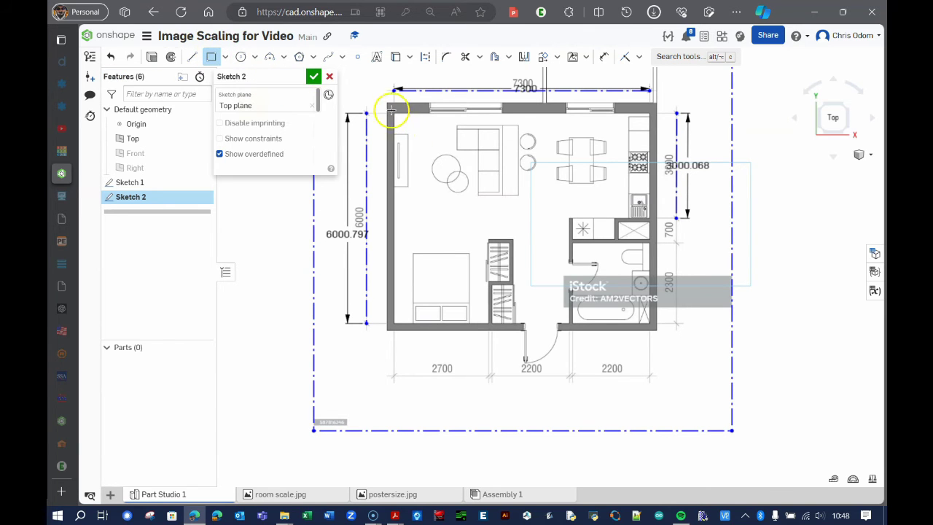
scroll(392, 110, "up", 8)
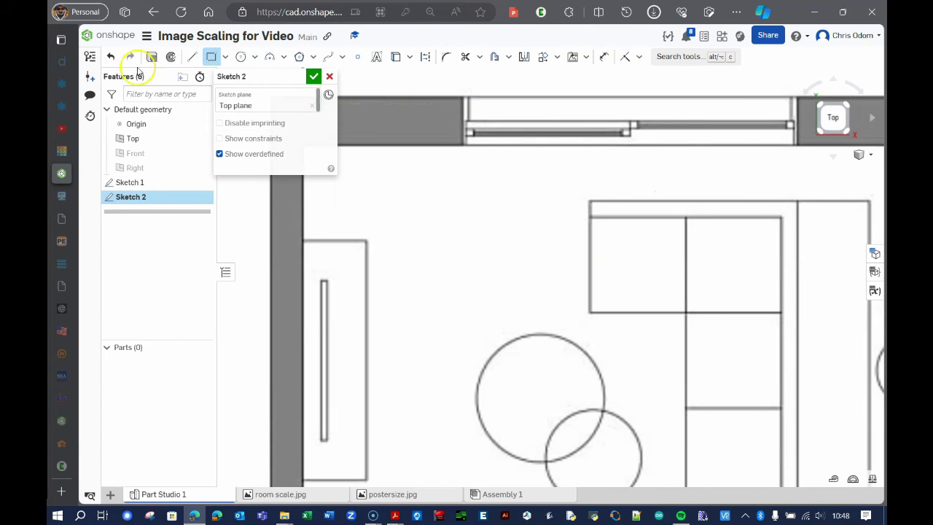
scroll(536, 188, "down", 3)
scroll(528, 126, "up", 6)
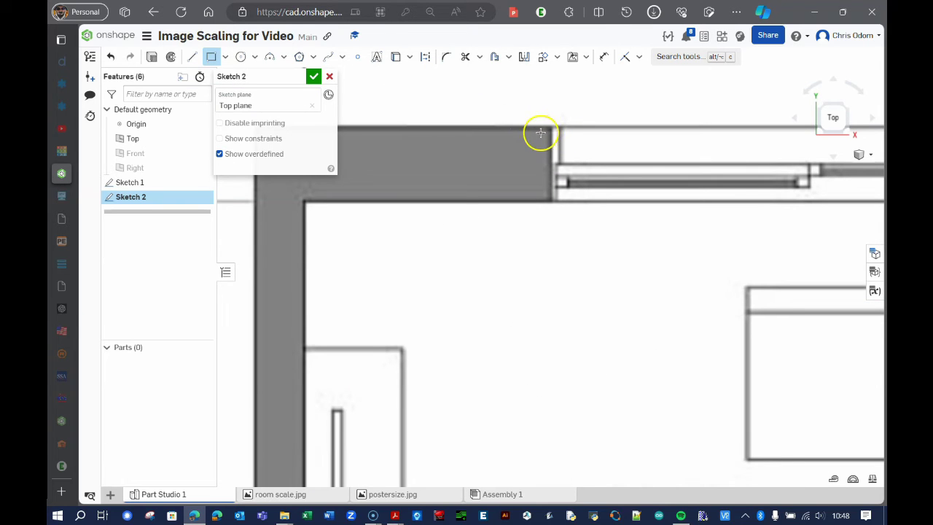
left_click(550, 128)
scroll(576, 216, "down", 3)
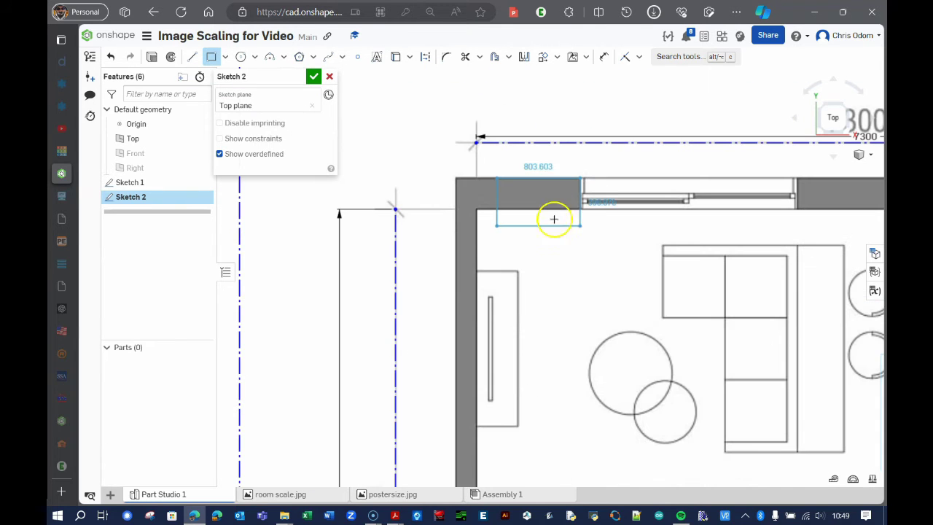
scroll(457, 210, "up", 3)
left_click(455, 209)
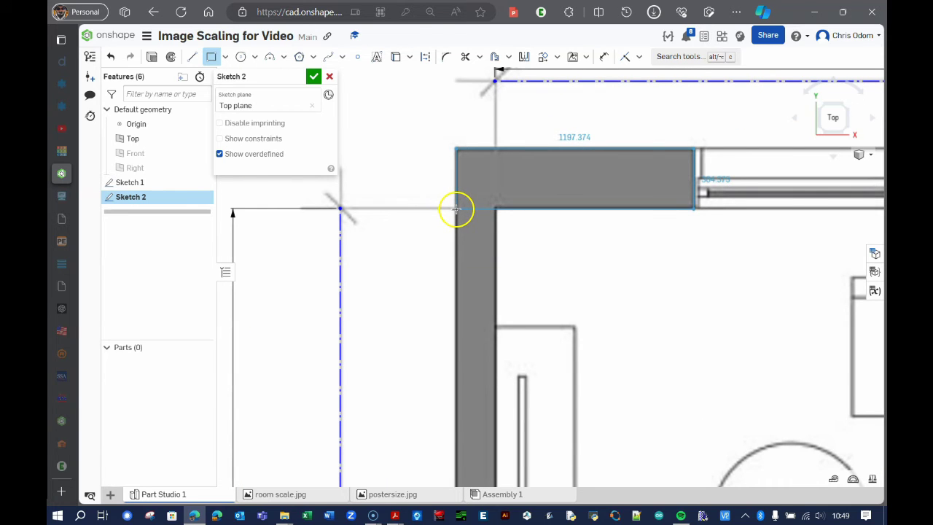
left_click(457, 210)
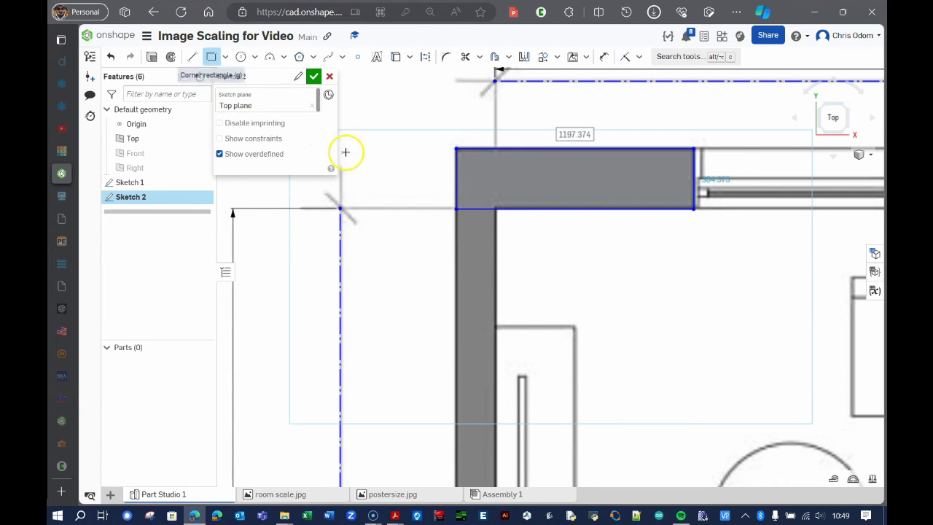
left_click(455, 209)
scroll(423, 233, "down", 5)
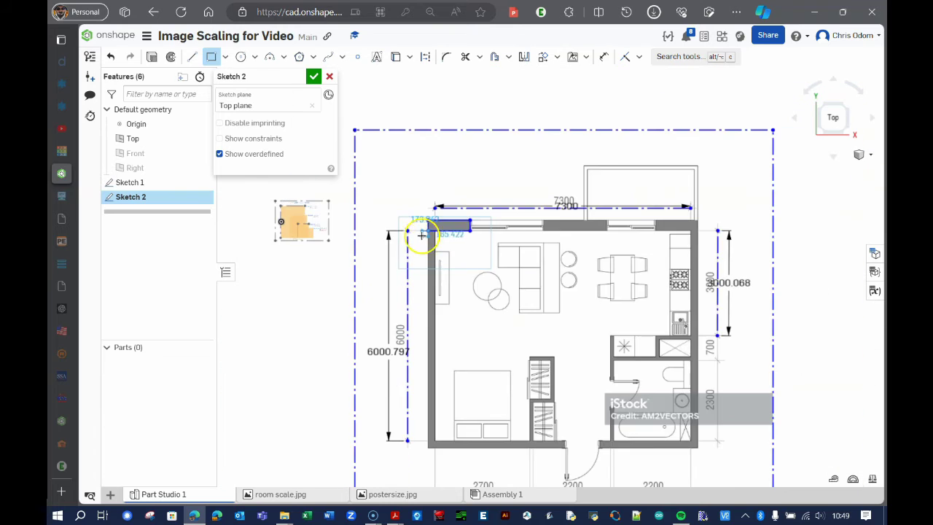
scroll(386, 404, "up", 5)
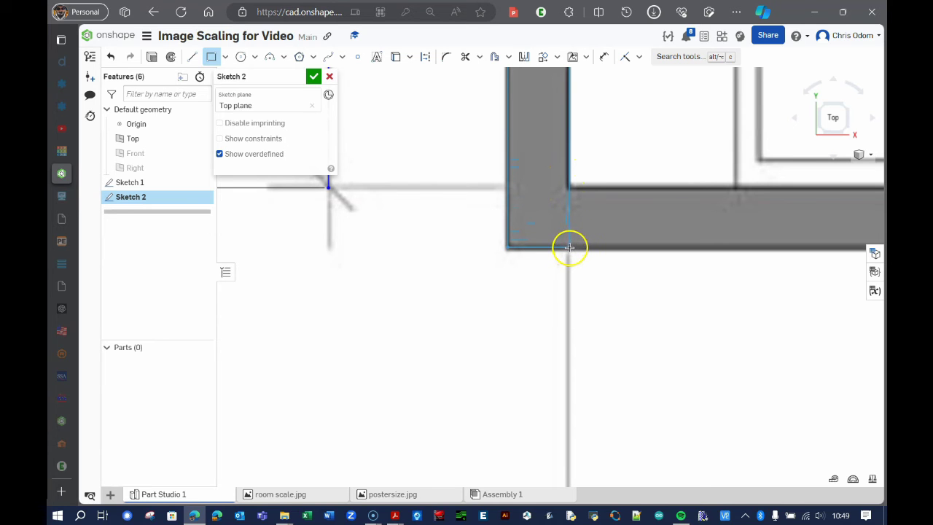
left_click(569, 248)
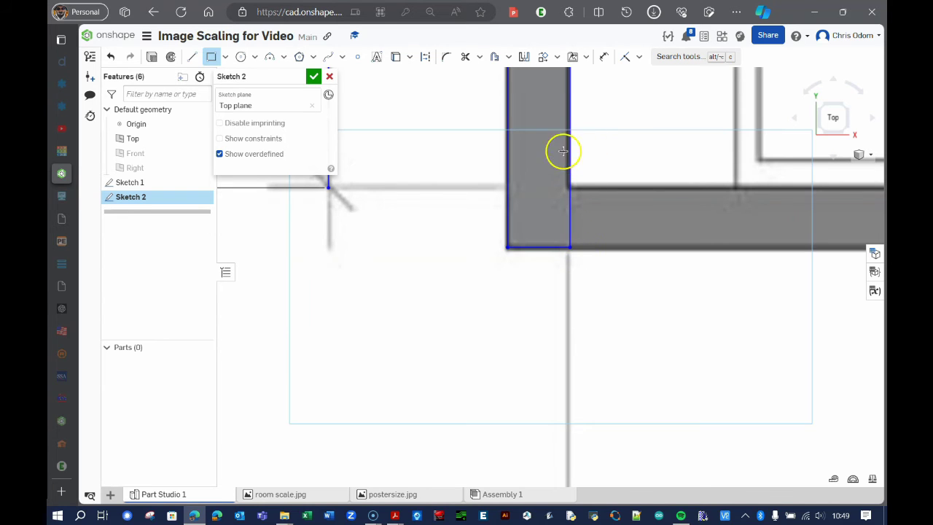
scroll(379, 265, "down", 2)
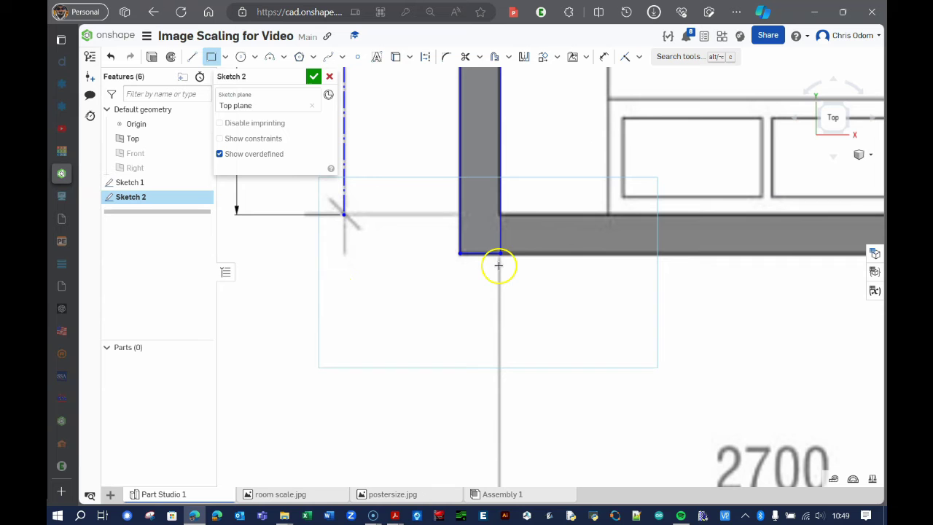
Step: Trace a rectangle along the bedroom's bottom wall
left_click(501, 254)
scroll(383, 307, "down", 3)
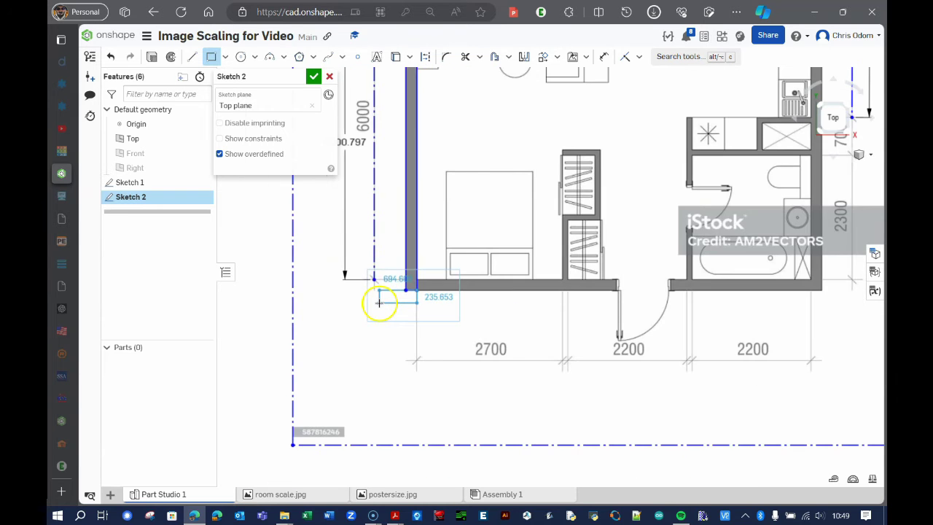
scroll(583, 286, "up", 4)
scroll(576, 281, "up", 5)
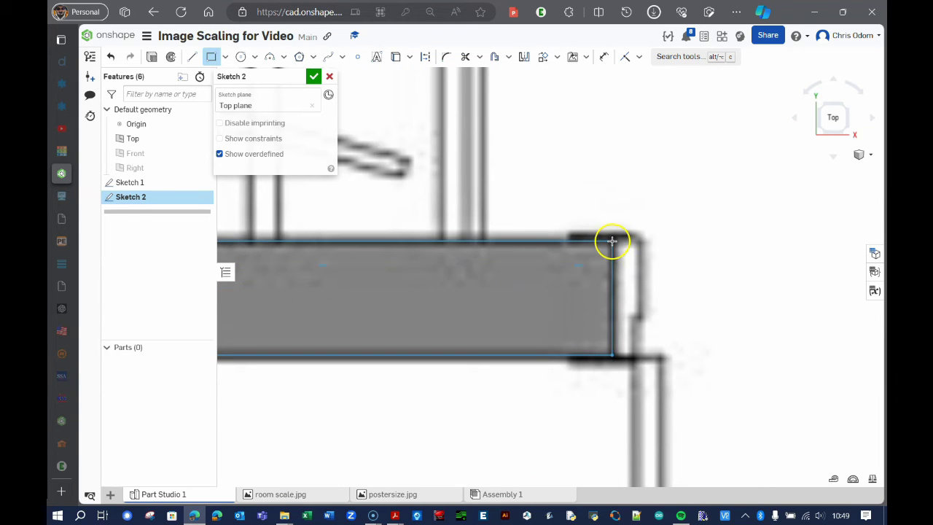
left_click(612, 241)
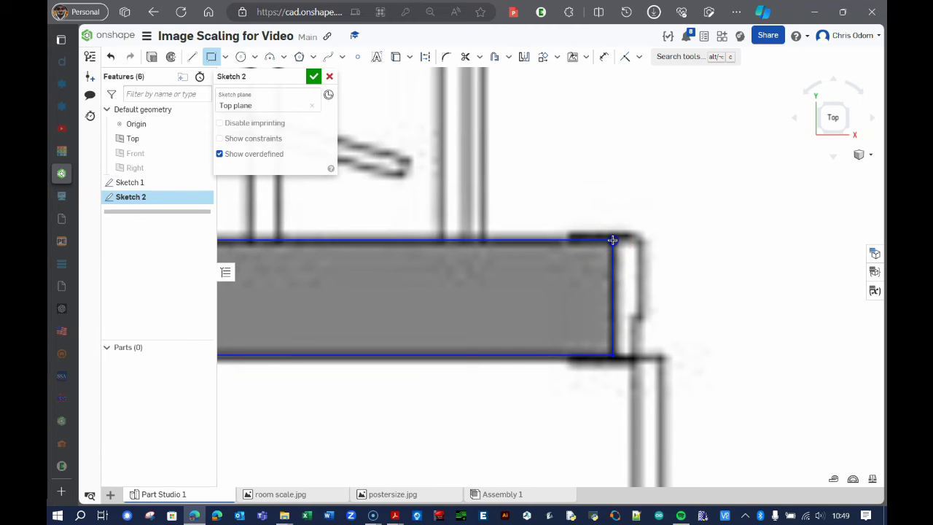
scroll(598, 286, "down", 3)
scroll(593, 286, "down", 2)
scroll(474, 117, "up", 5)
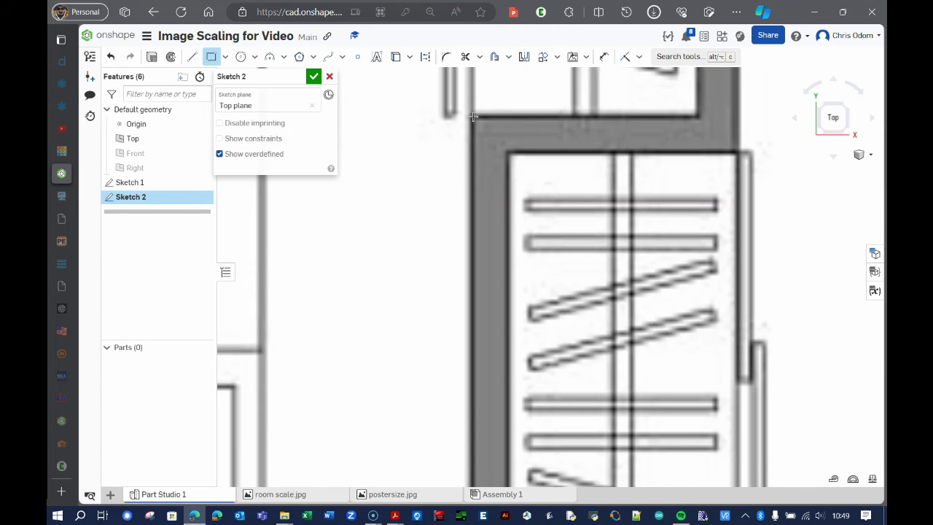
scroll(493, 308, "down", 5)
scroll(502, 343, "up", 3)
scroll(486, 335, "down", 3)
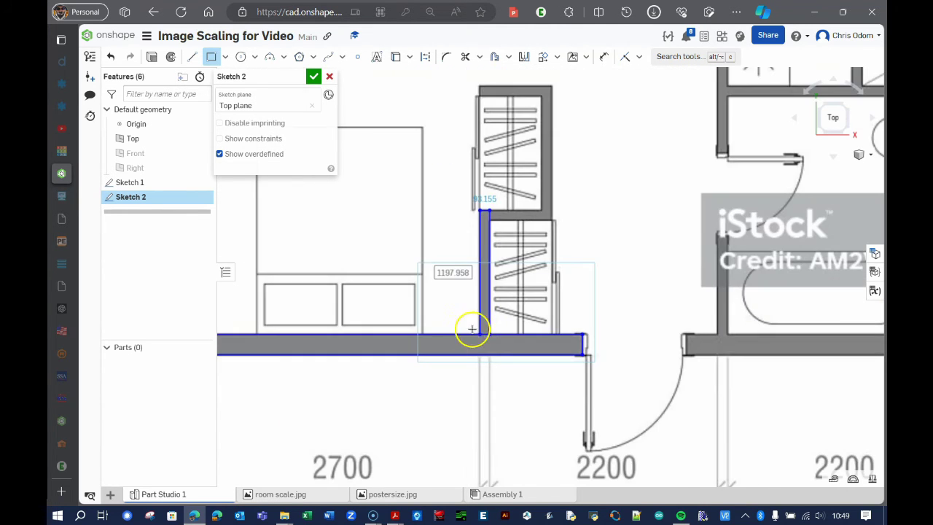
scroll(509, 217, "up", 4)
Step: Trace two stacked rectangles around the shelving unit's walls
left_click(440, 191)
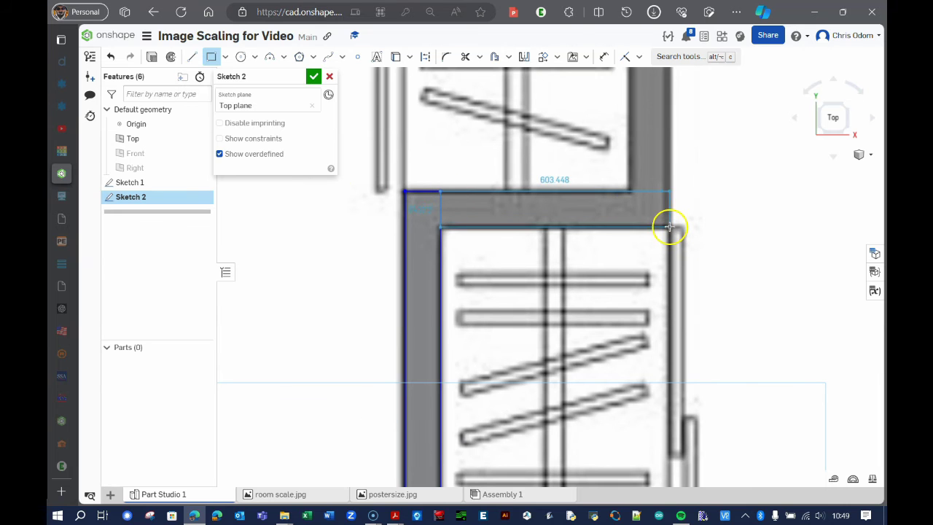
scroll(666, 192, "down", 3)
scroll(666, 131, "up", 4)
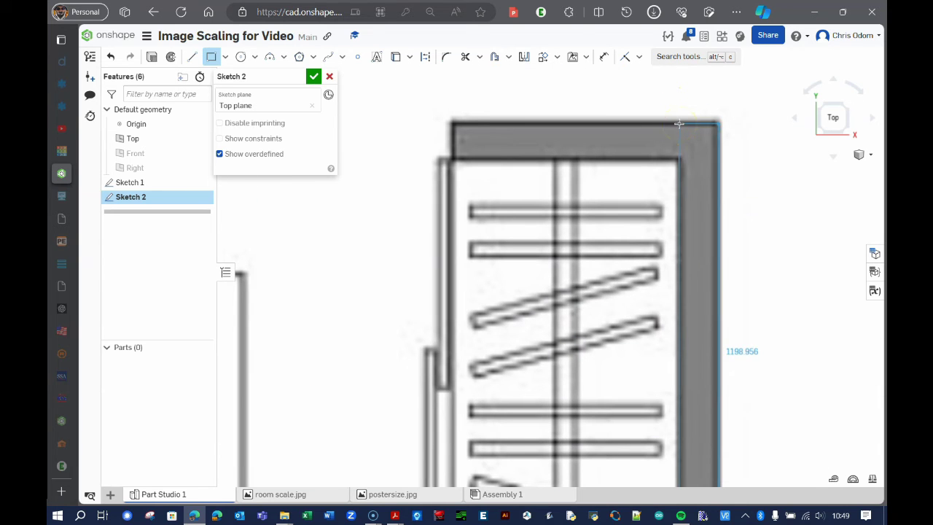
left_click(678, 127)
left_click(681, 124)
left_click(452, 159)
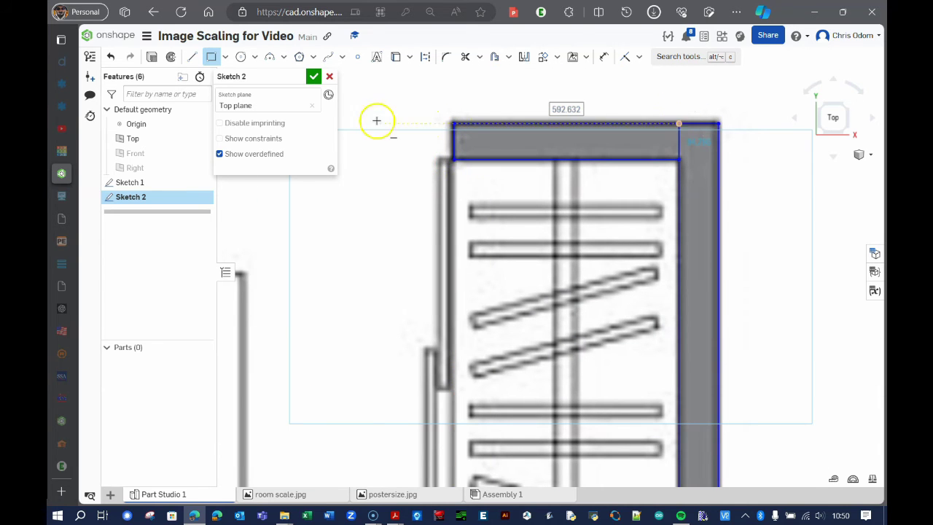
scroll(629, 234, "down", 3)
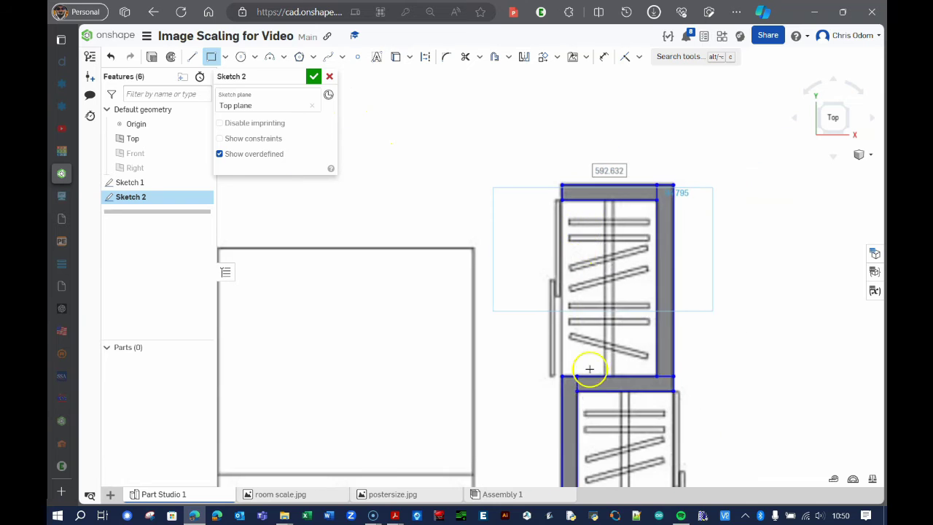
scroll(590, 369, "down", 3)
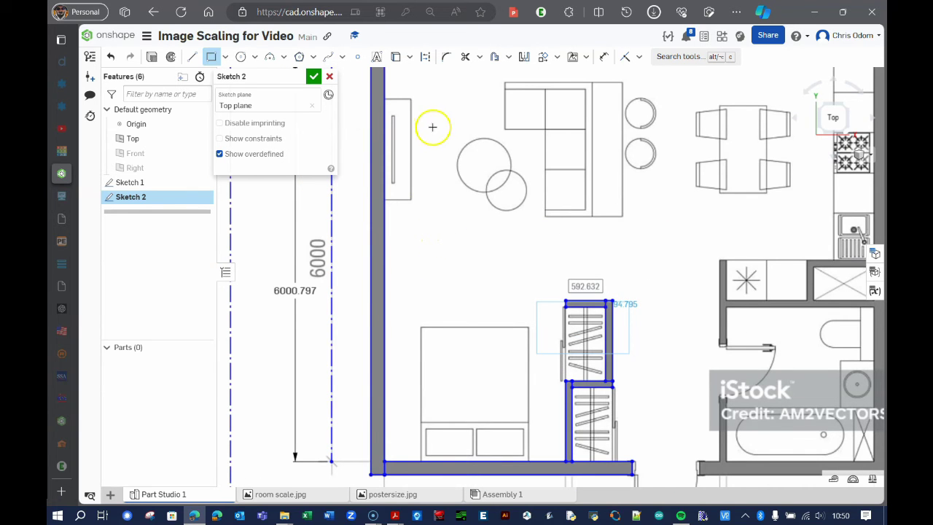
Step: Try the Trim tool on the traced walls, then cancel it without trimming
scroll(478, 229, "down", 2)
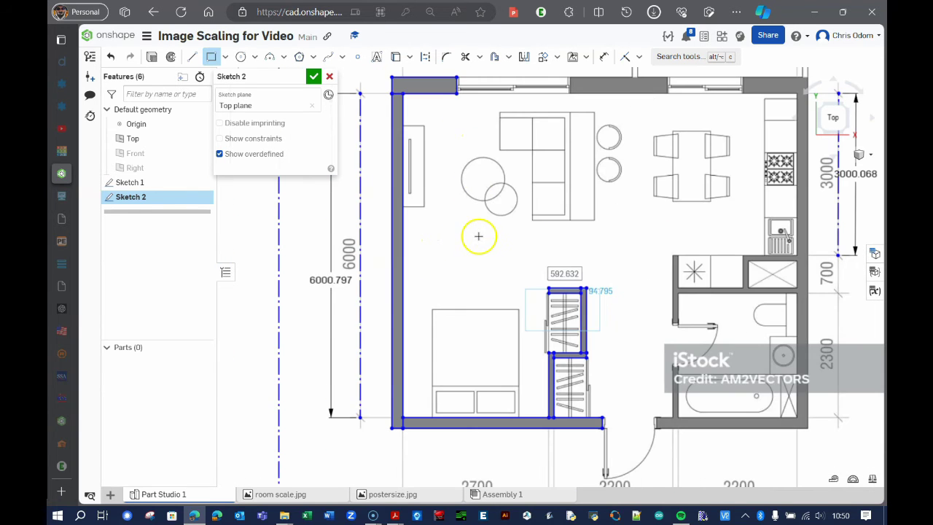
left_click(465, 59)
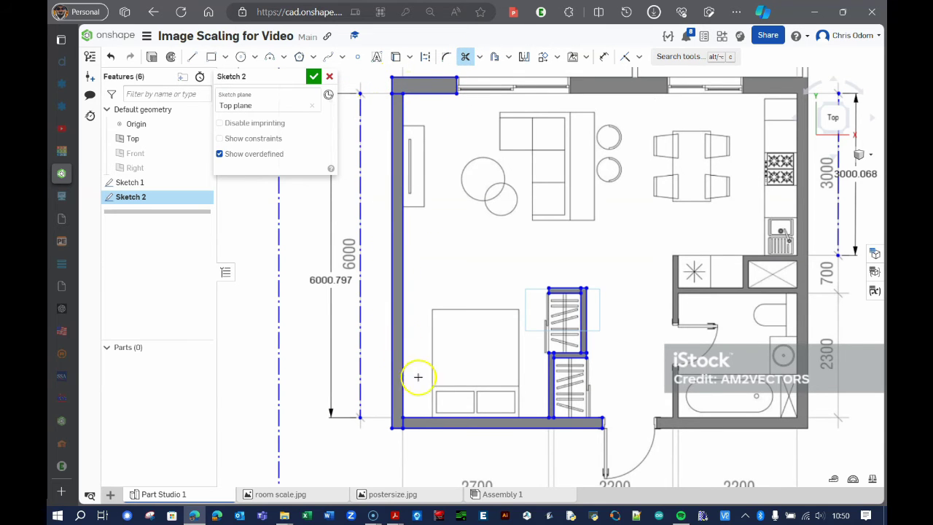
scroll(392, 87, "up", 5)
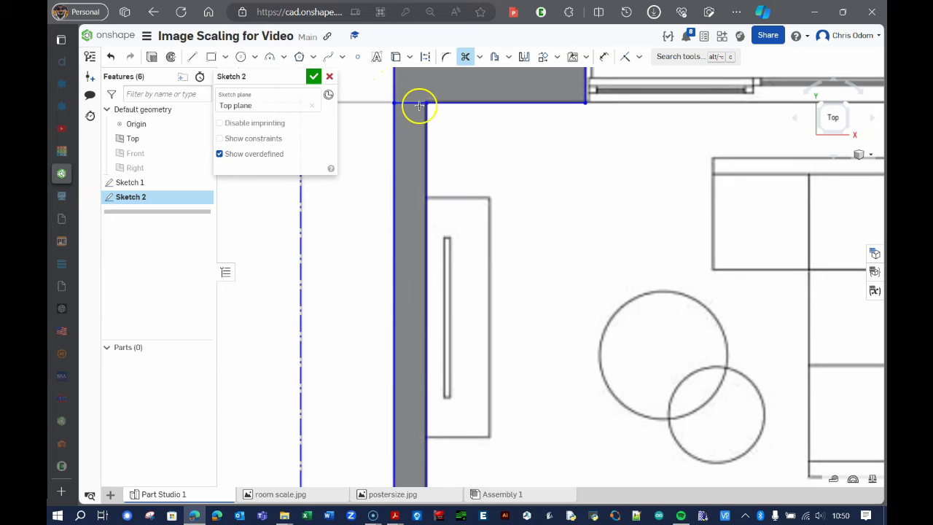
scroll(447, 150, "down", 3)
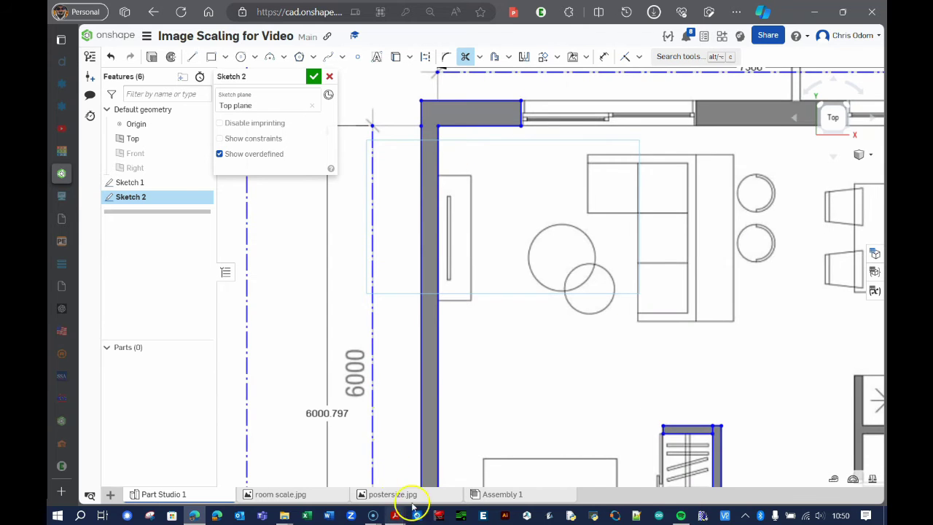
scroll(446, 390, "down", 2)
scroll(446, 390, "down", 4)
scroll(428, 419, "up", 5)
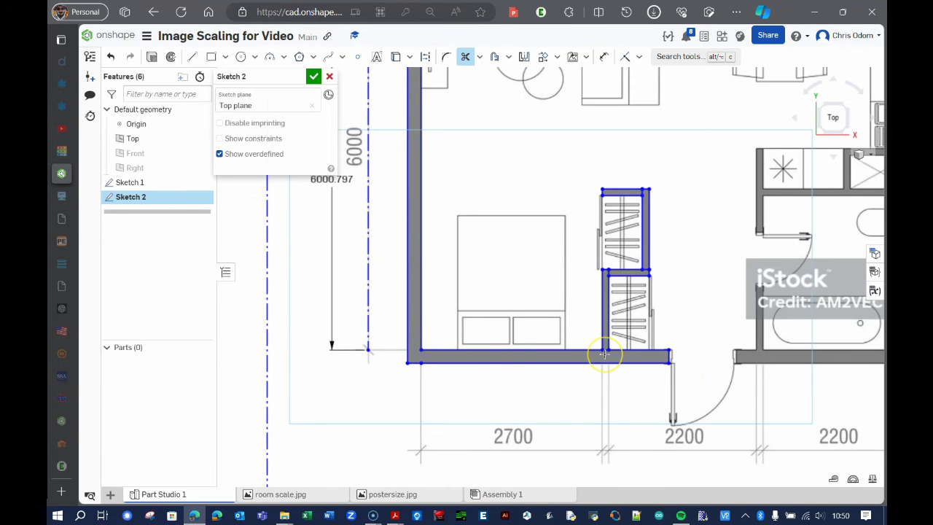
scroll(604, 354, "down", 3)
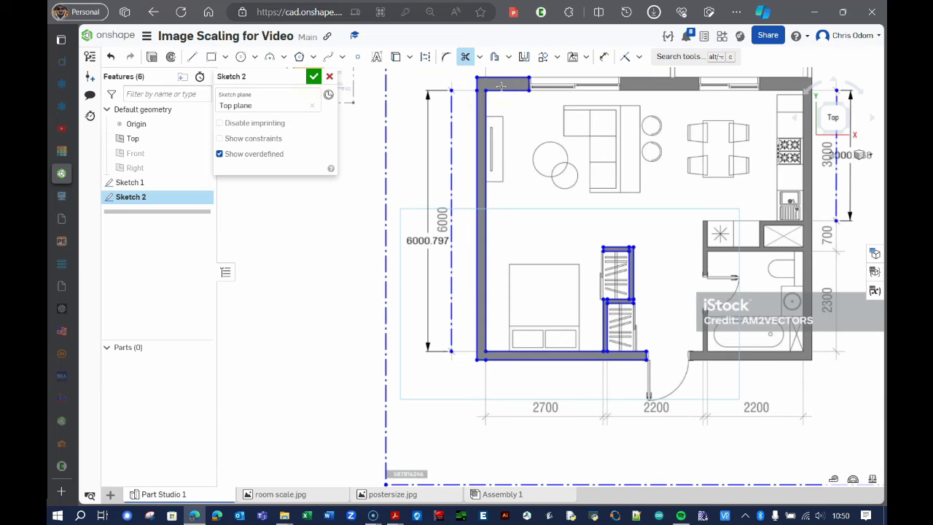
key("Escape")
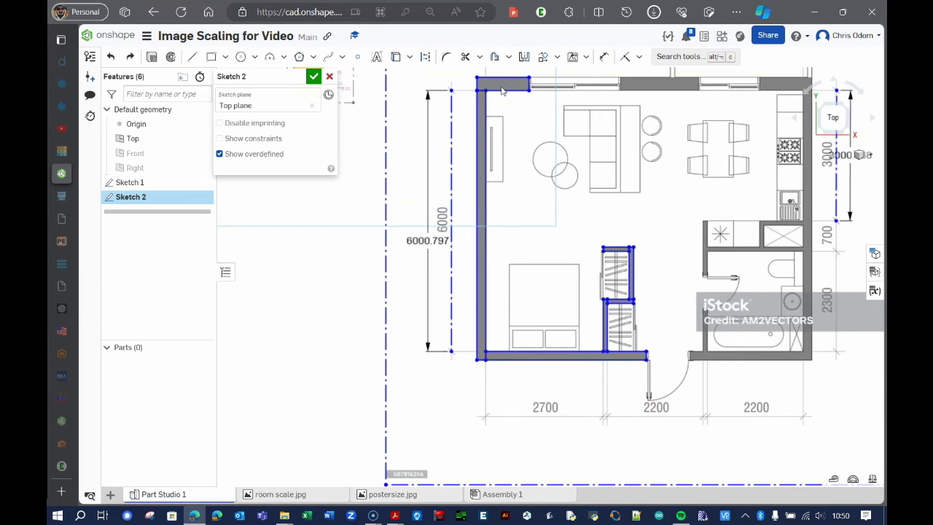
Step: Clear the selection and accept Sketch 2 with its traced wall rectangles
left_click(490, 140)
left_click(516, 96)
left_click(471, 94)
left_click(323, 138)
left_click(314, 76)
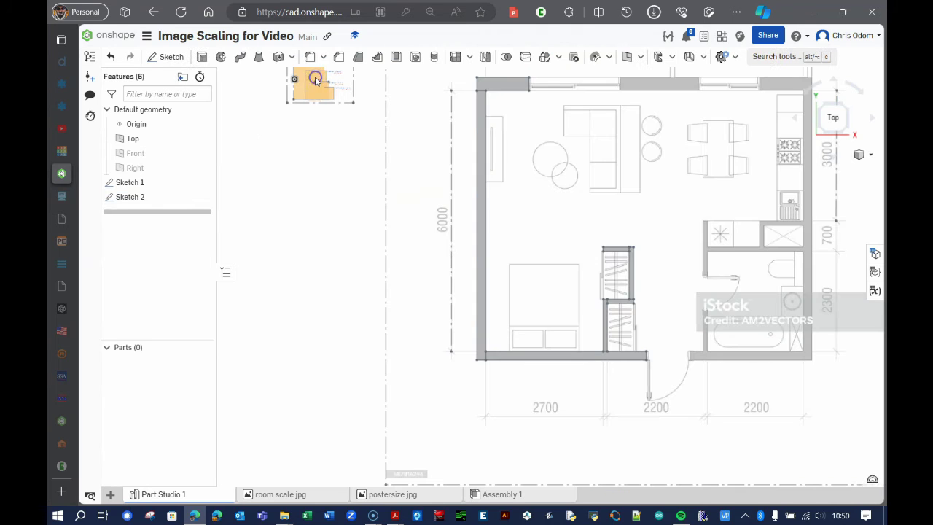
Step: Extrude the top-left wall rectangle of Sketch 2 8 ft high, creating Part 1
left_click(202, 58)
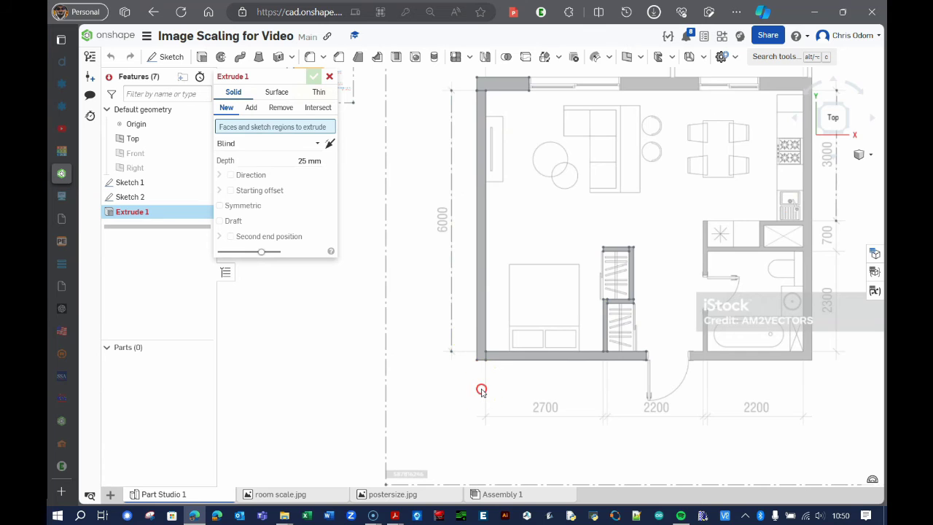
mouse_move(481, 390)
right_mouse_down()
mouse_move(486, 358)
mouse_move(460, 338)
mouse_move(474, 335)
mouse_move(471, 355)
right_mouse_up()
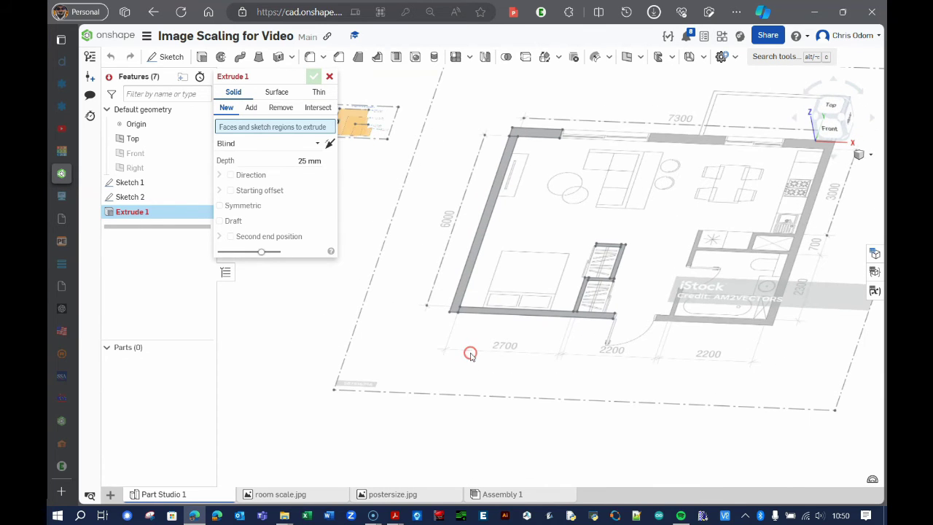
scroll(532, 136, "up", 5)
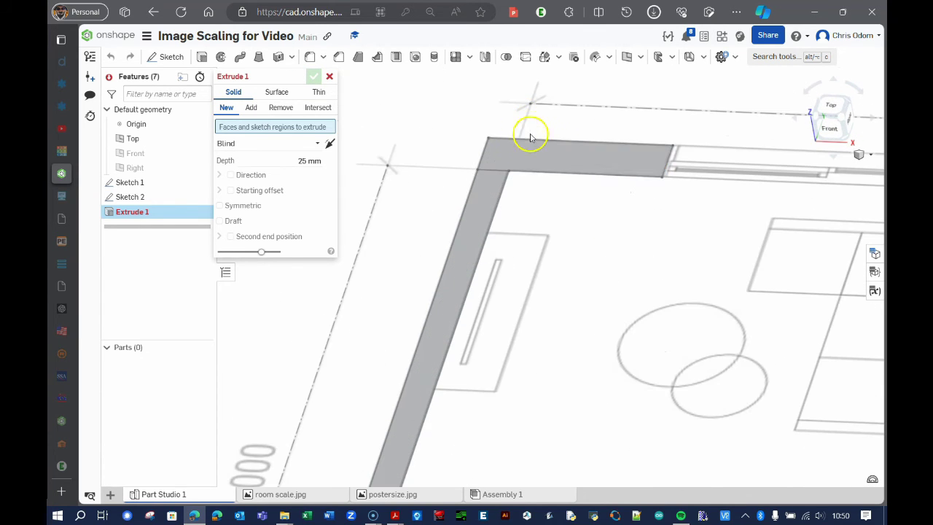
left_click(587, 159)
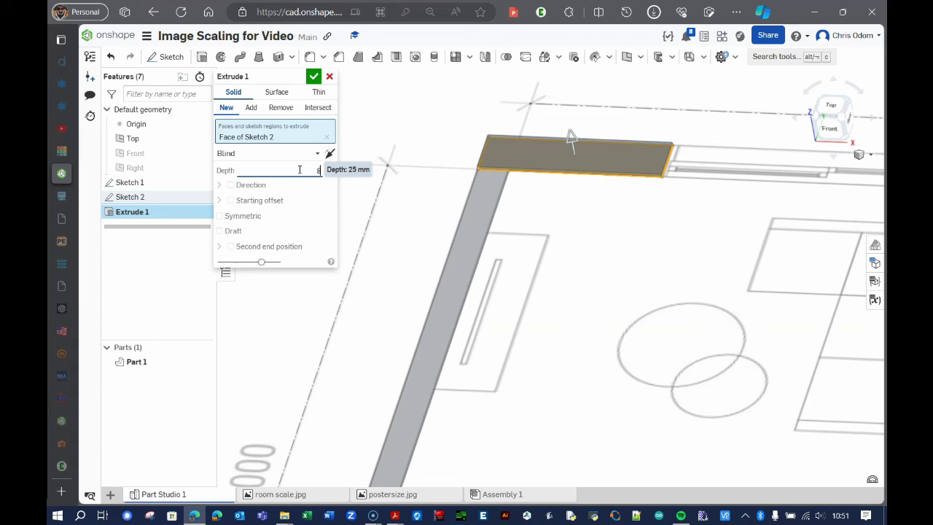
type("f")
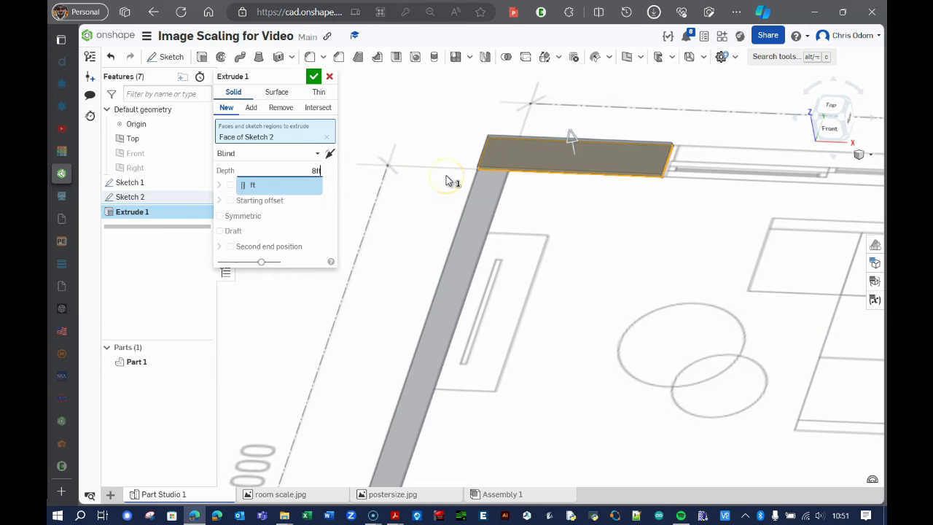
key("Return")
scroll(546, 216, "down", 5)
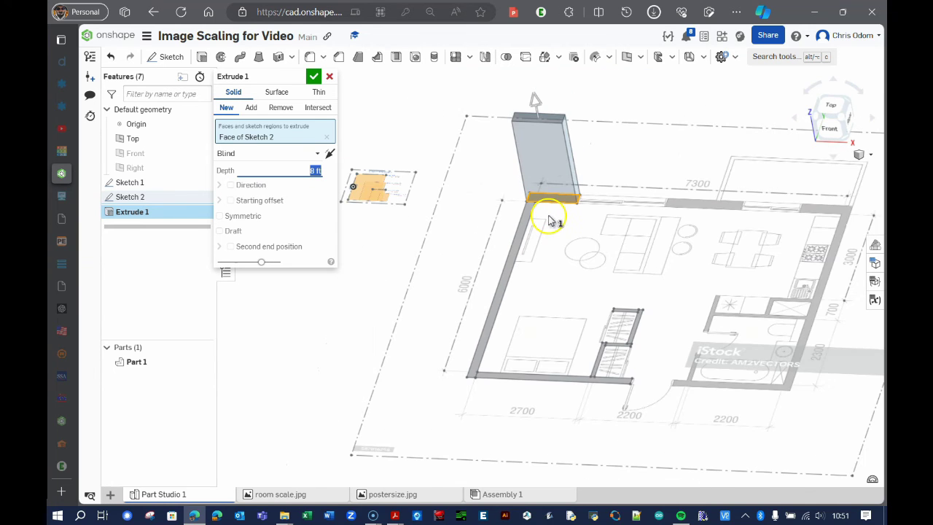
left_click(315, 77)
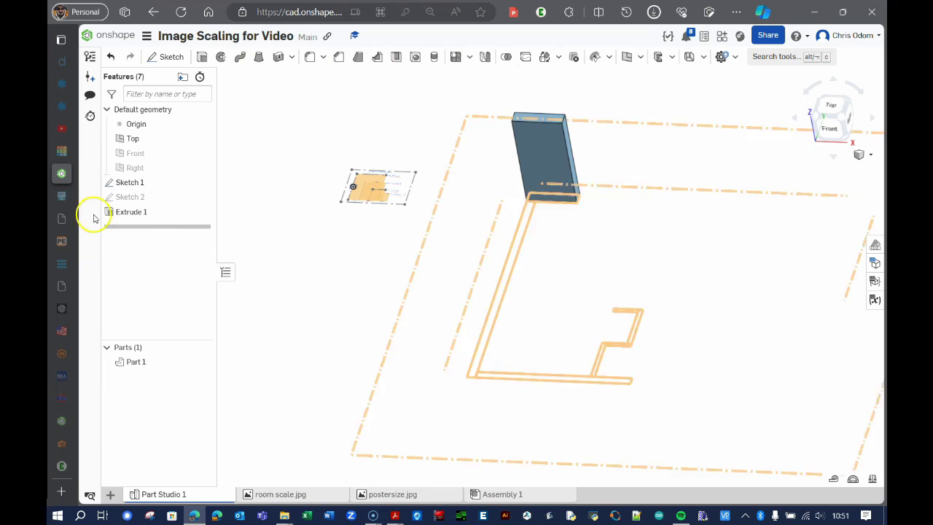
Step: Check the wall's vertical edge reads 2438.4 mm, then make Sketch 2 visible again
left_click(568, 151)
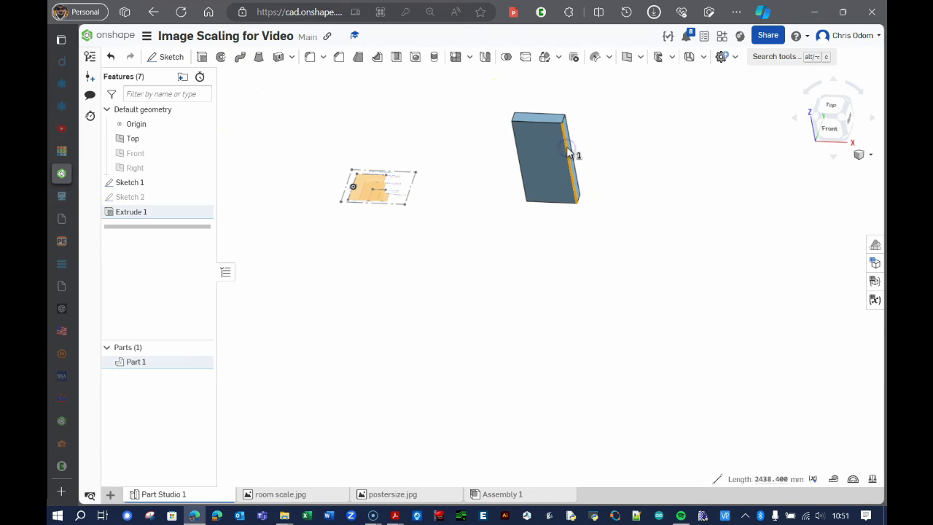
double_click(144, 198)
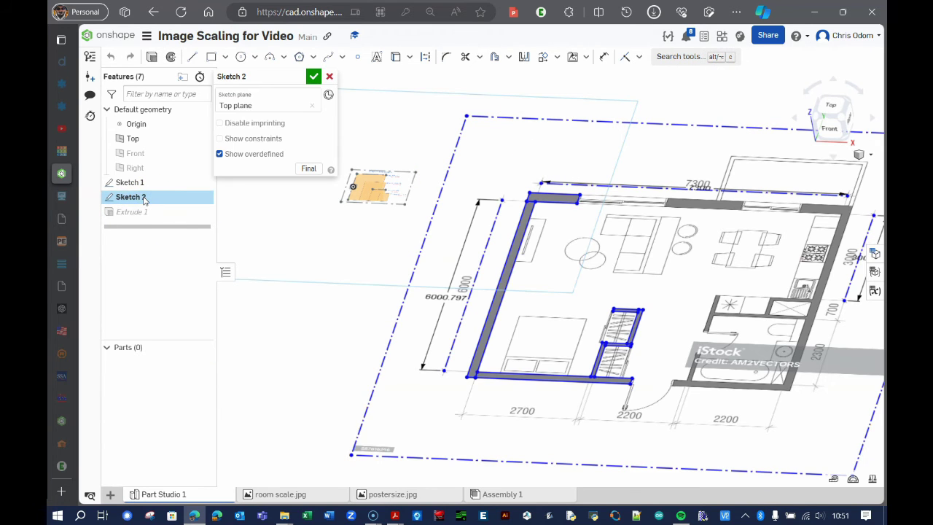
left_click(314, 76)
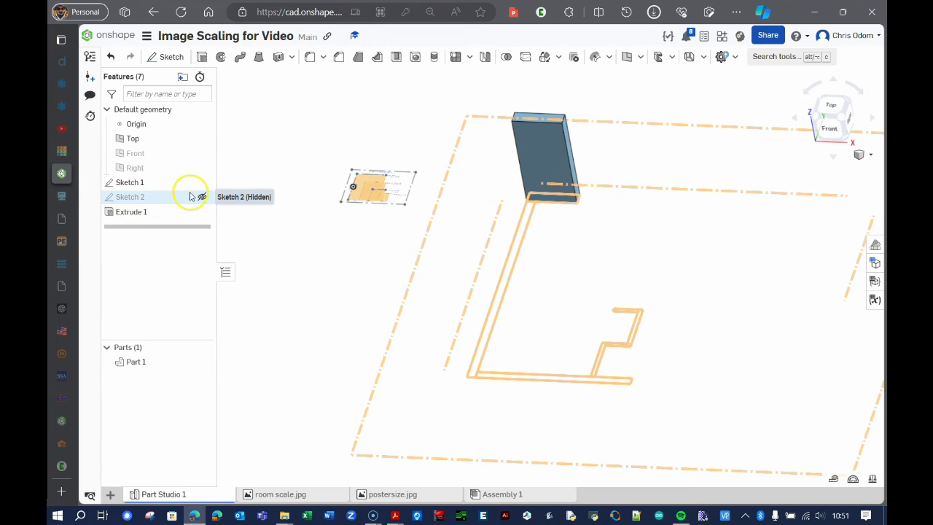
left_click(202, 198)
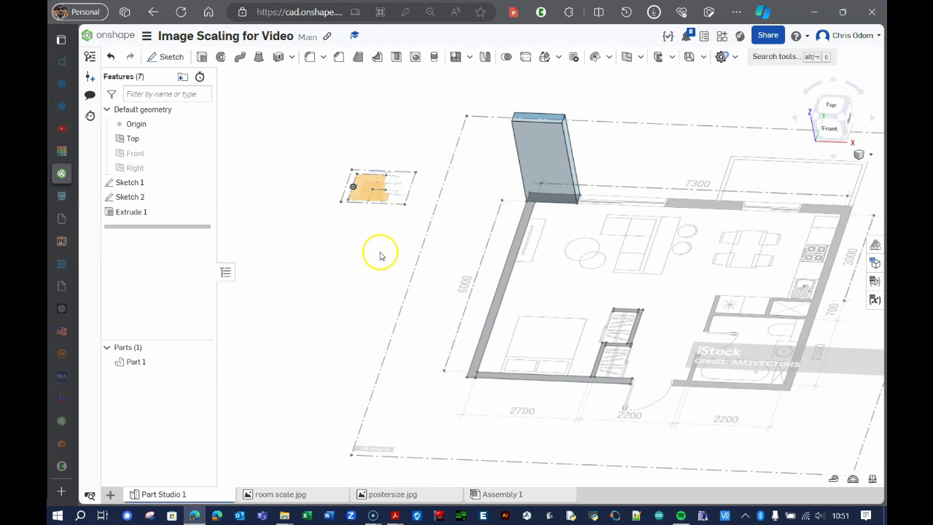
Step: Edit Extrude 1 to add the L-shaped left wall and bottom wall regions
double_click(136, 218)
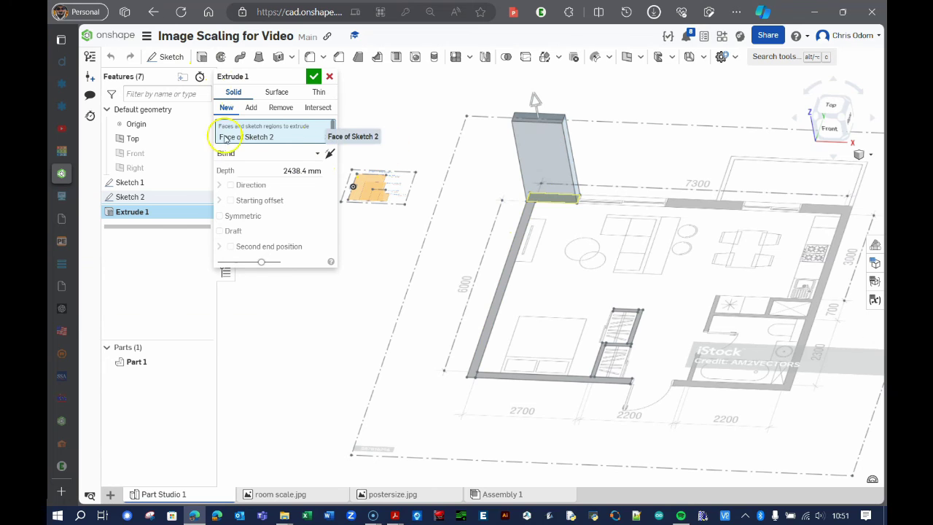
left_click(528, 223)
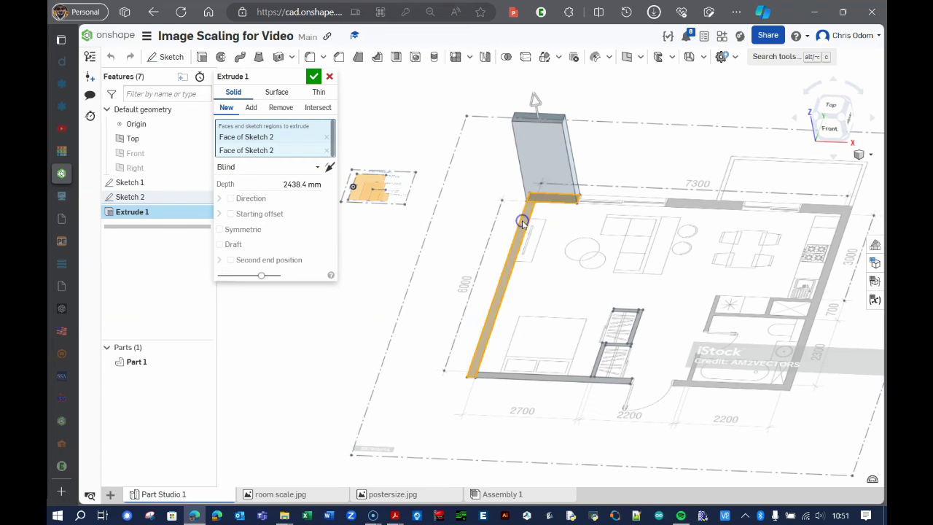
scroll(494, 379, "up", 5)
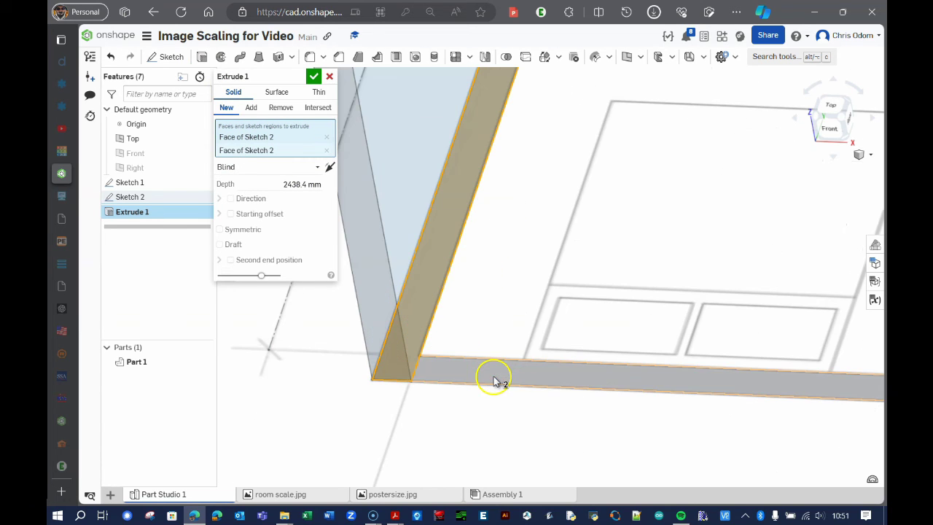
left_click(496, 375)
scroll(503, 376, "down", 5)
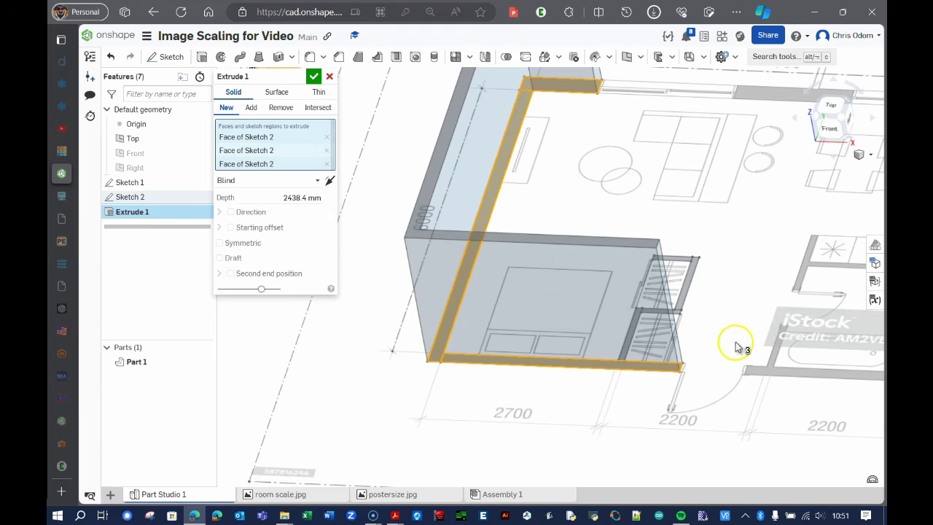
Step: Add the remaining wall faces, totalling seven regions at 2438.4 mm, and accept
mouse_move(739, 343)
right_mouse_down()
mouse_move(688, 335)
mouse_move(677, 360)
right_mouse_up()
scroll(535, 379, "up", 5)
scroll(525, 396, "up", 3)
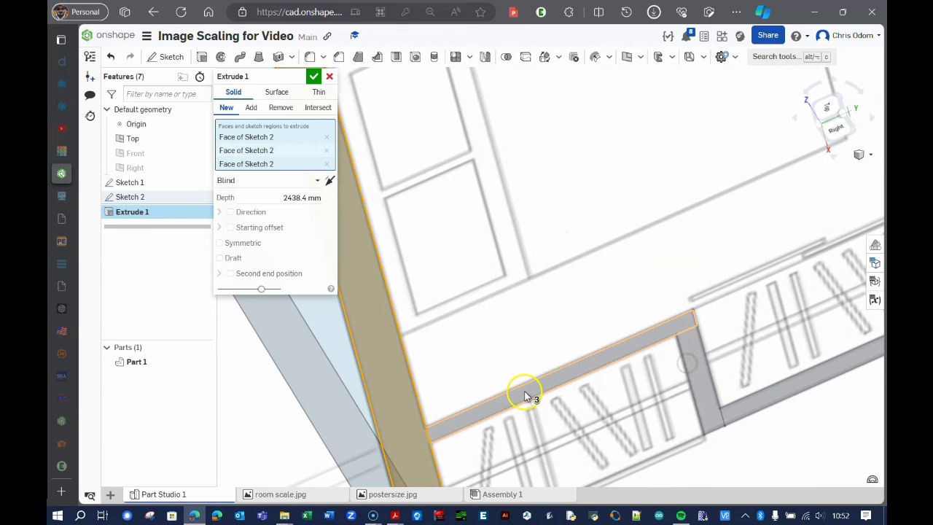
left_click(525, 394)
left_click(698, 385)
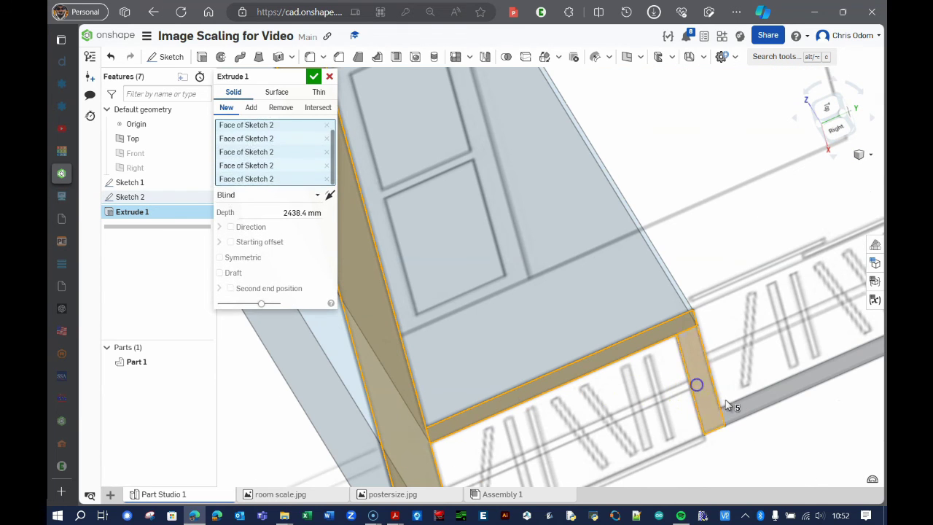
left_click(639, 371)
mouse_move(640, 371)
right_mouse_down()
mouse_move(697, 316)
mouse_move(686, 326)
right_mouse_up()
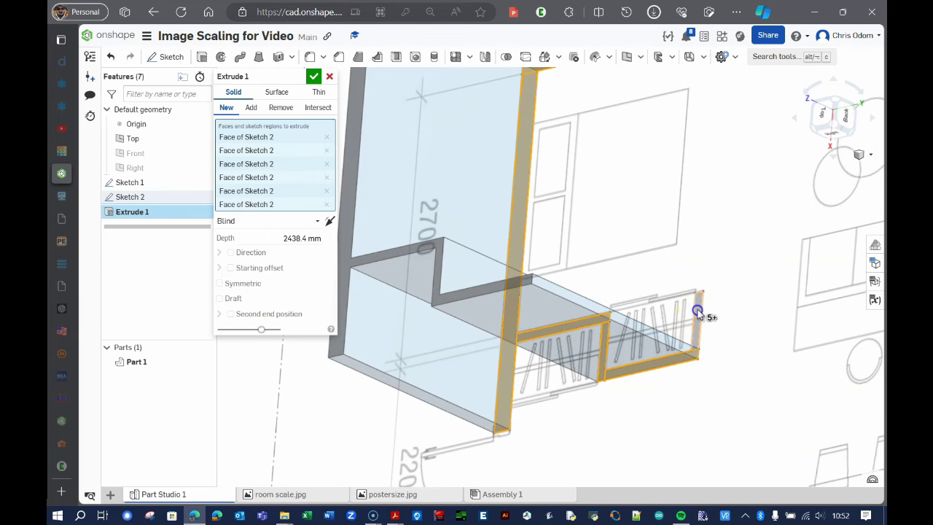
left_click(698, 312)
mouse_move(495, 350)
right_mouse_down()
mouse_move(431, 329)
mouse_move(448, 365)
mouse_move(446, 377)
mouse_move(423, 379)
right_mouse_up()
left_click(313, 76)
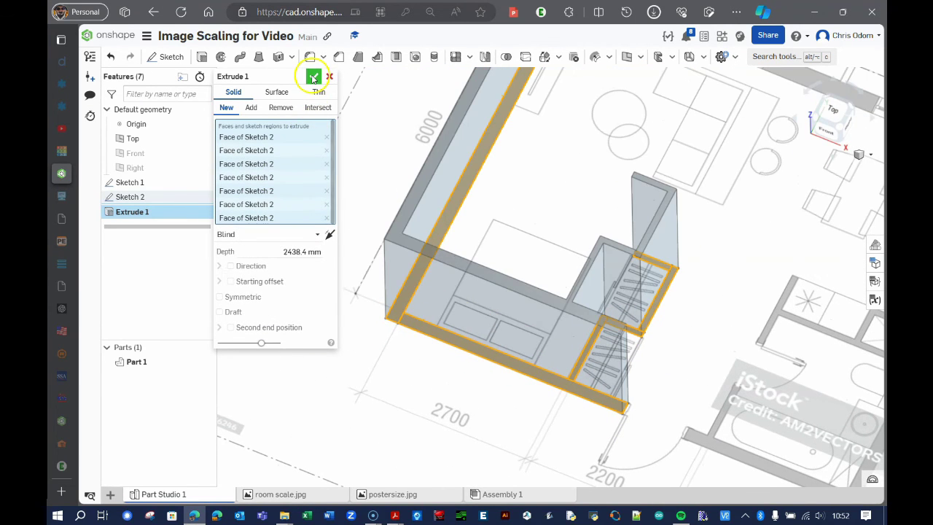
Step: Hide Sketch 2 so the floor-plan image disappears around the walls, then select Sketch 2
scroll(364, 202, "down", 5)
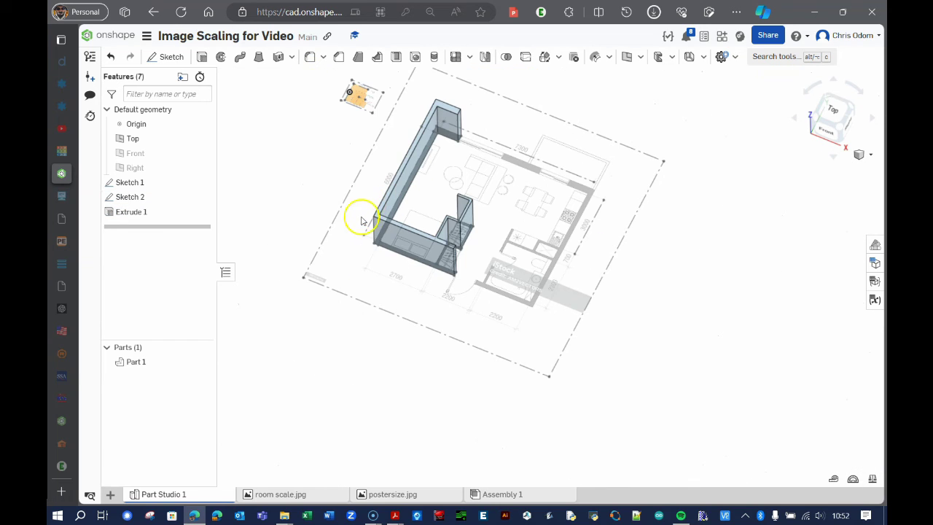
mouse_move(358, 214)
right_mouse_down()
mouse_move(397, 253)
mouse_move(369, 267)
right_mouse_up()
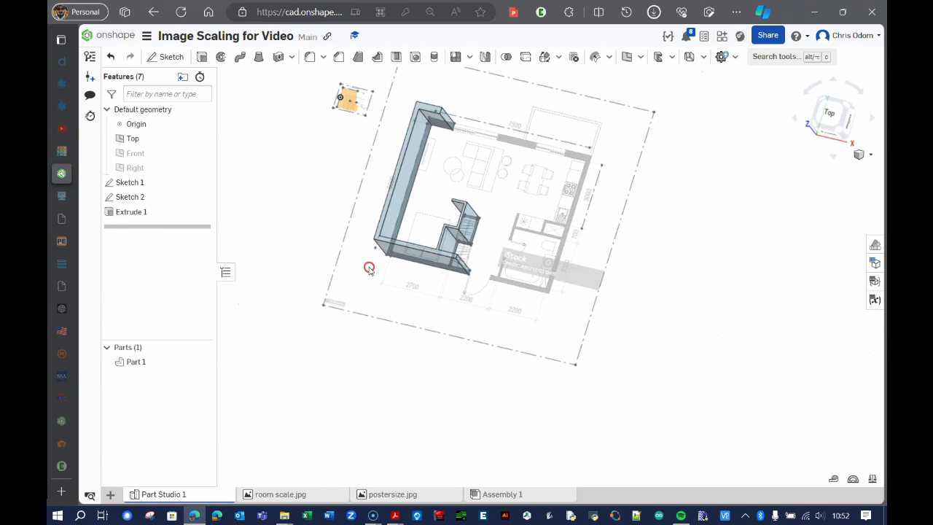
left_click(202, 198)
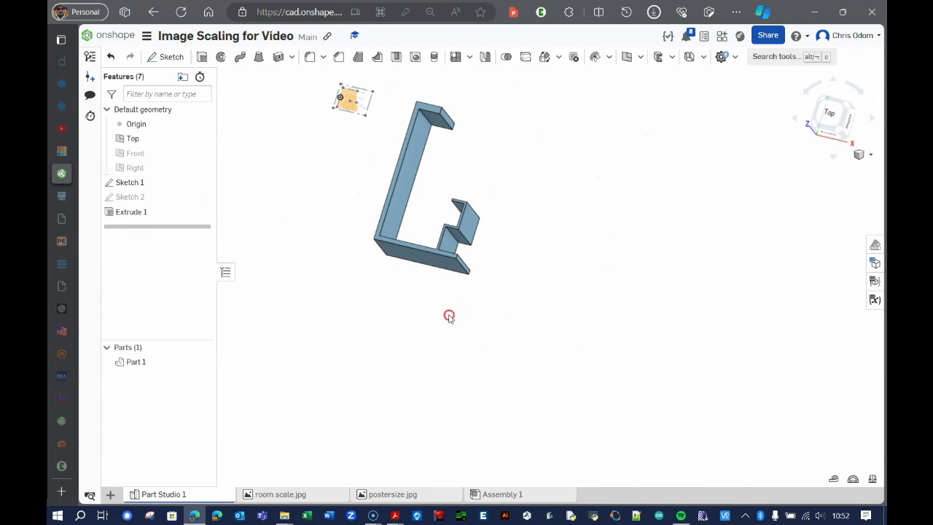
mouse_move(448, 314)
right_mouse_down()
mouse_move(450, 287)
mouse_move(418, 286)
mouse_move(467, 293)
mouse_move(464, 318)
mouse_move(453, 315)
right_mouse_up()
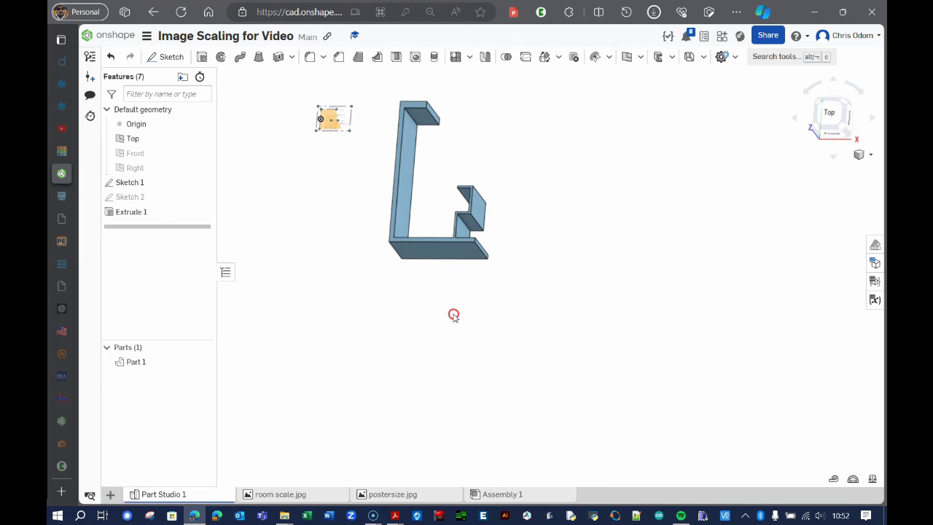
left_click(141, 198)
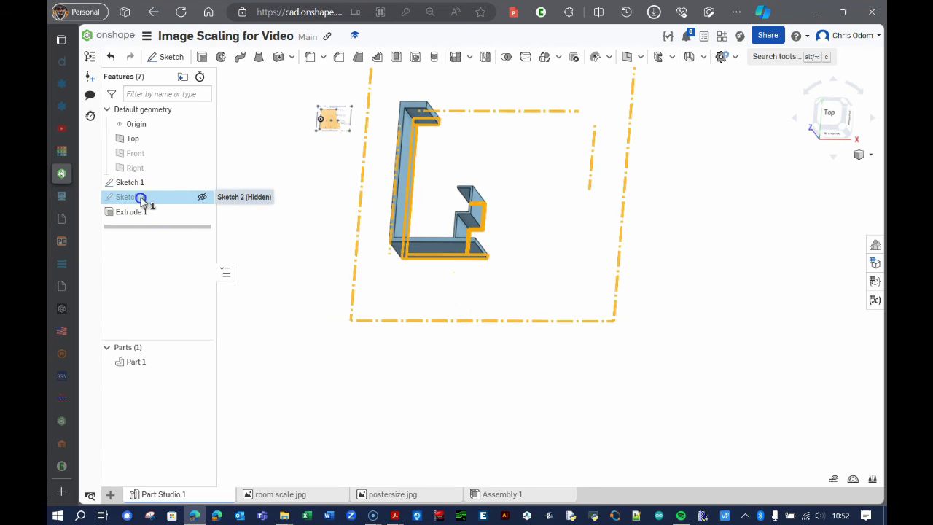
Step: Reopen Sketch 2 and dimension the top wall to 1200 mm long and 300 mm thick
double_click(141, 198)
scroll(382, 115, "up", 5)
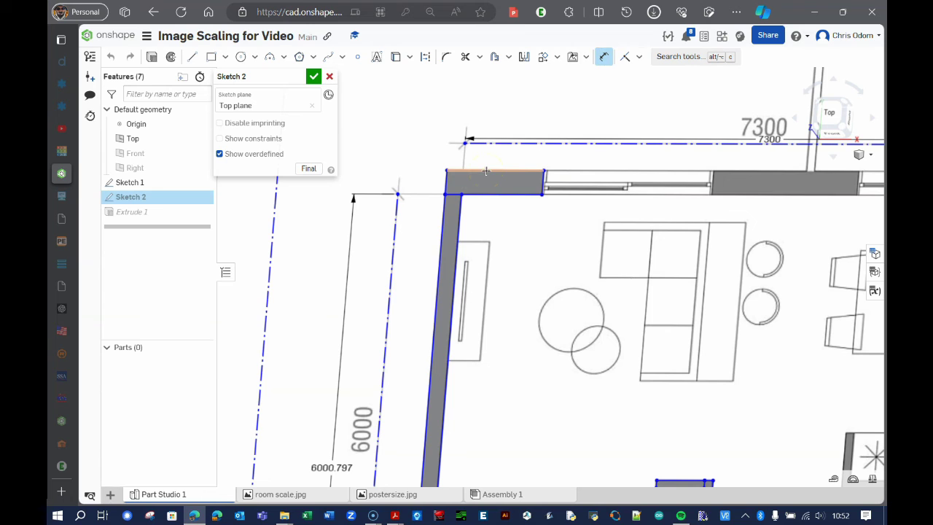
left_click(486, 171)
left_click(467, 162)
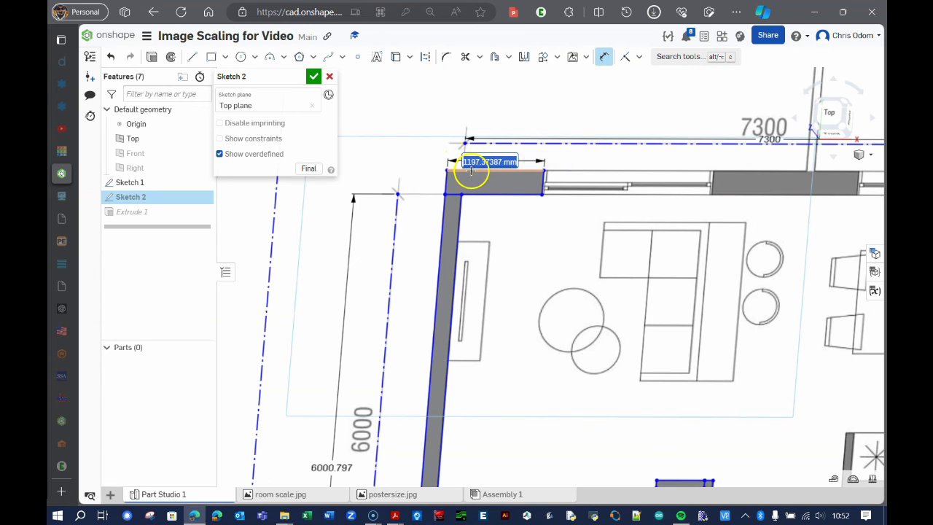
type("1200")
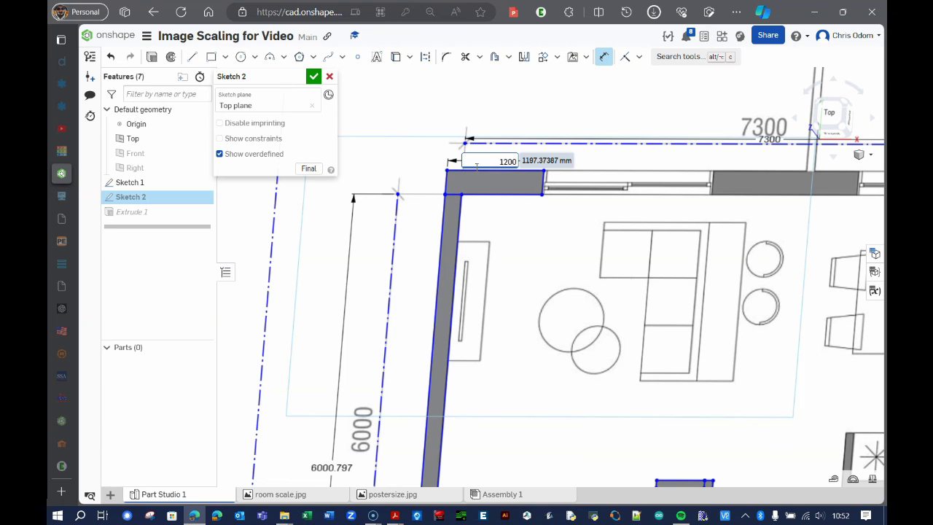
key("Return")
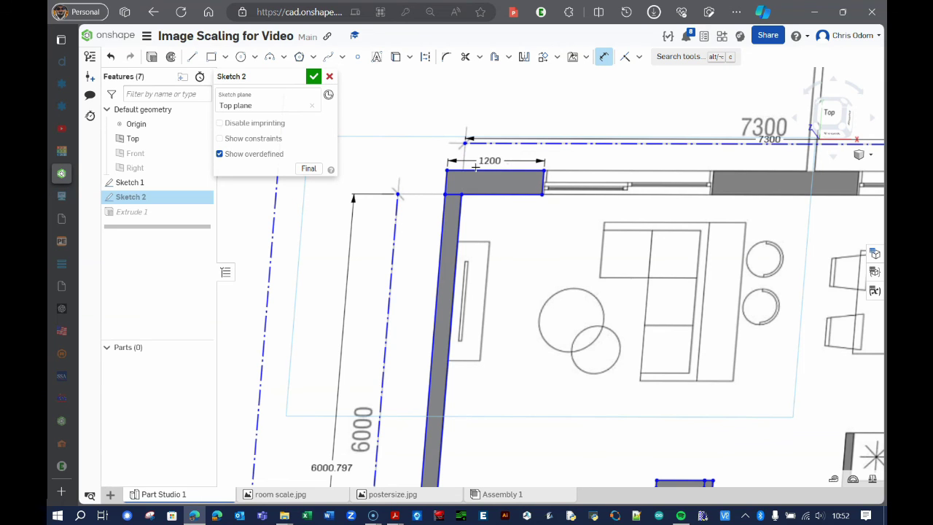
left_click(447, 178)
left_click(433, 180)
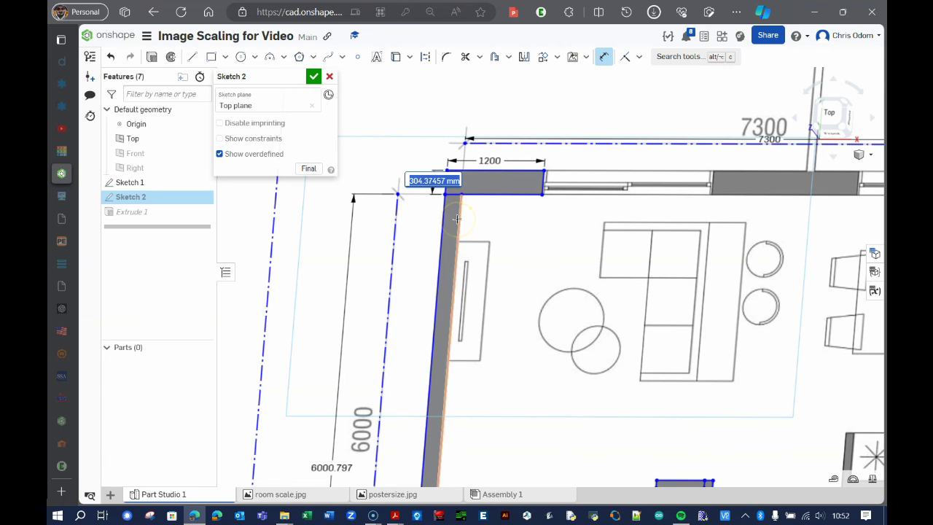
type("300")
key("Return")
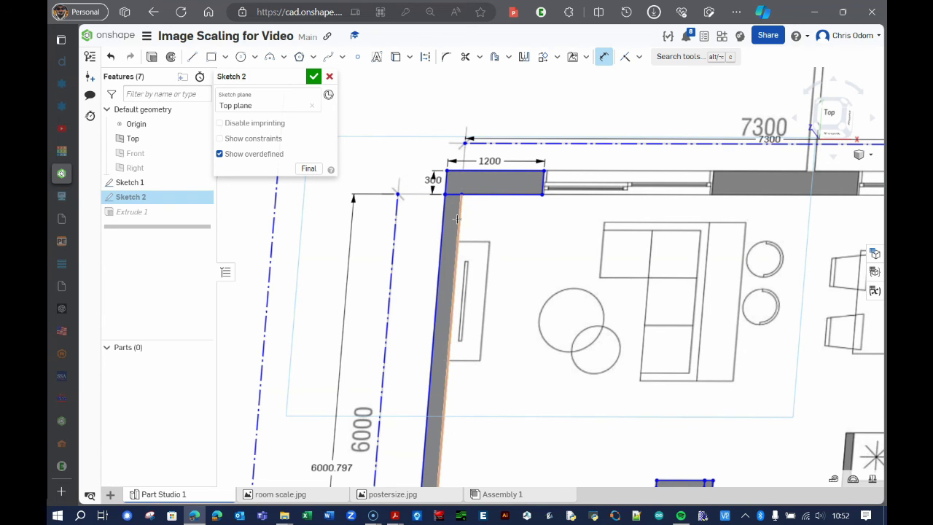
Step: Dimension the left wall to 6200 mm and the short bottom segment to 200 mm
scroll(457, 219, "down", 5)
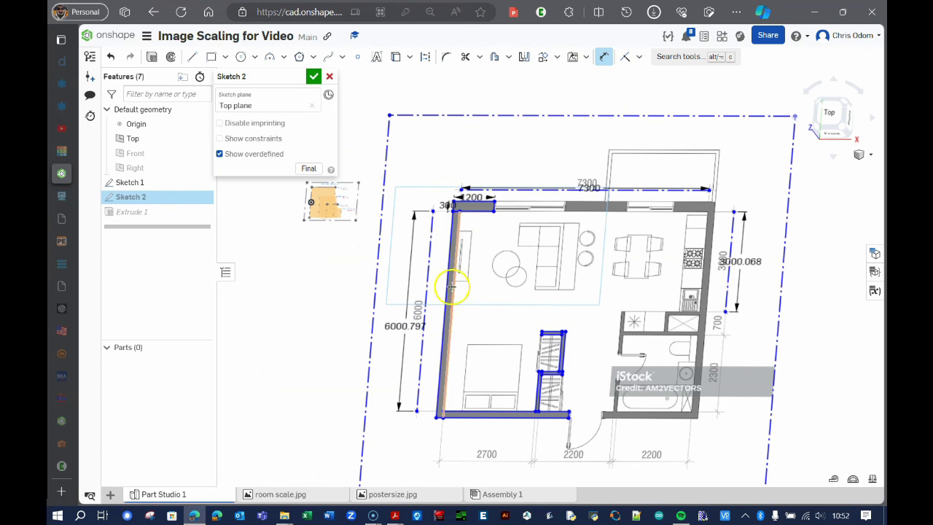
left_click(446, 292)
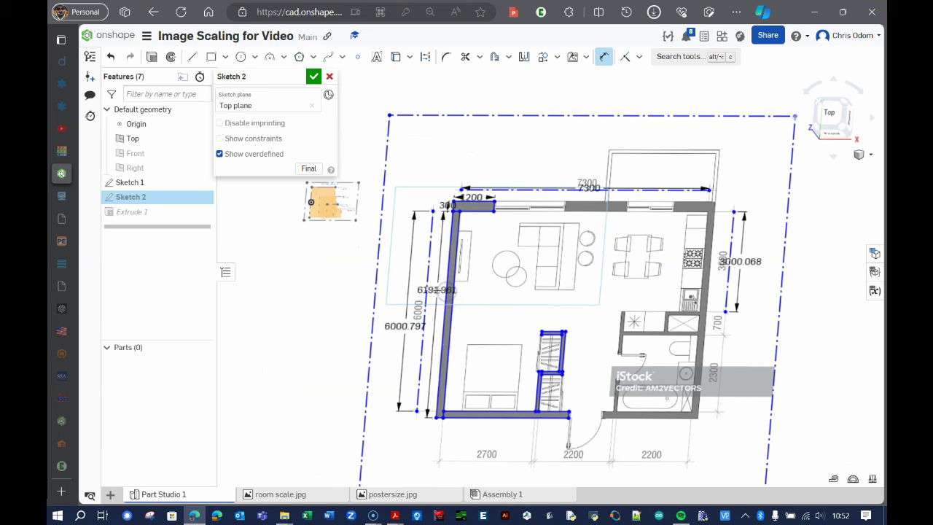
left_click(431, 293)
scroll(427, 299, "up", 2)
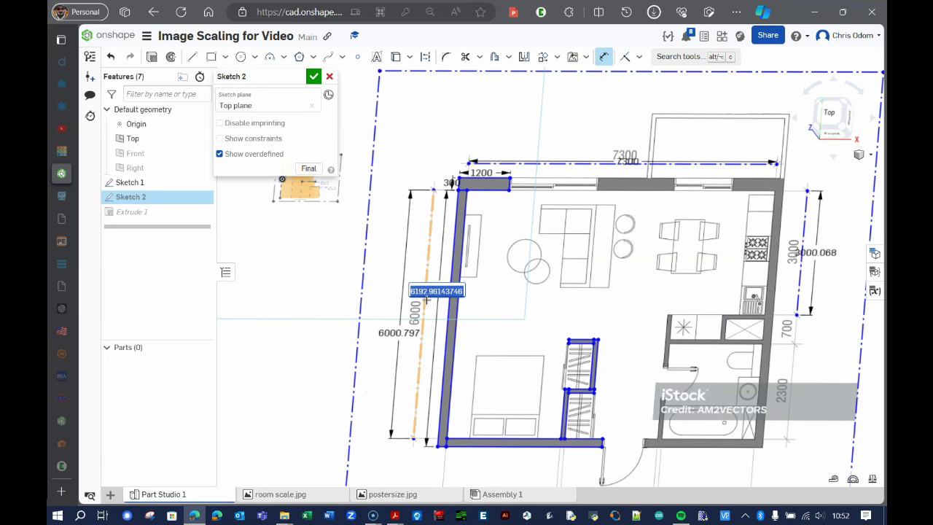
type("6200")
key("Return")
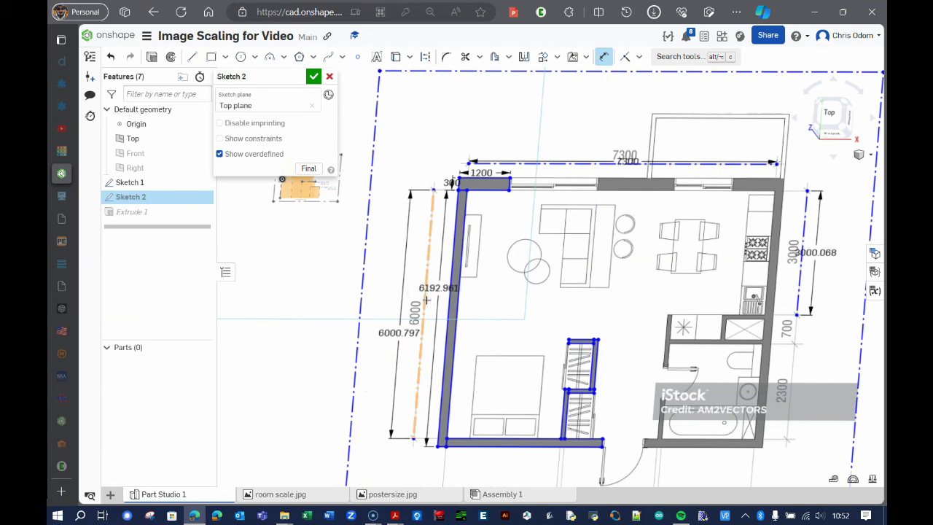
left_click(449, 291)
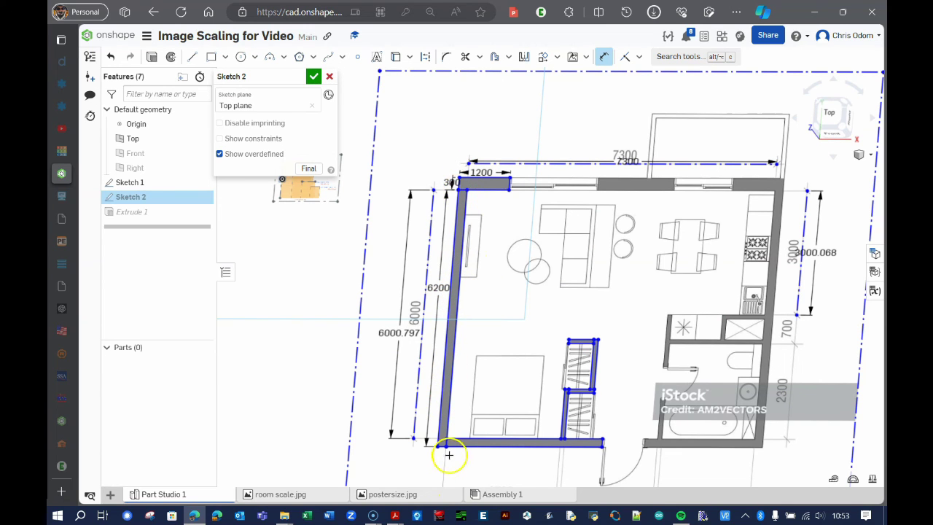
scroll(437, 446, "up", 5)
left_click(453, 409)
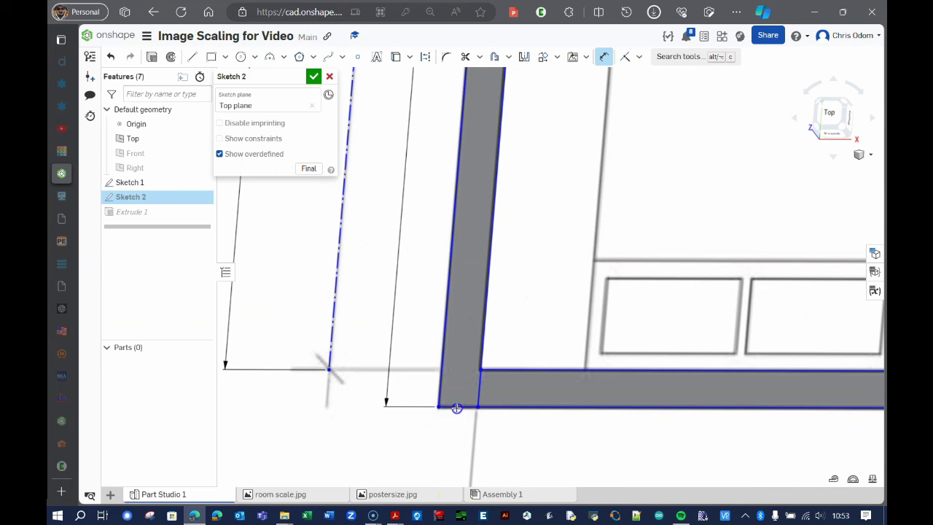
left_click(453, 433)
type("200")
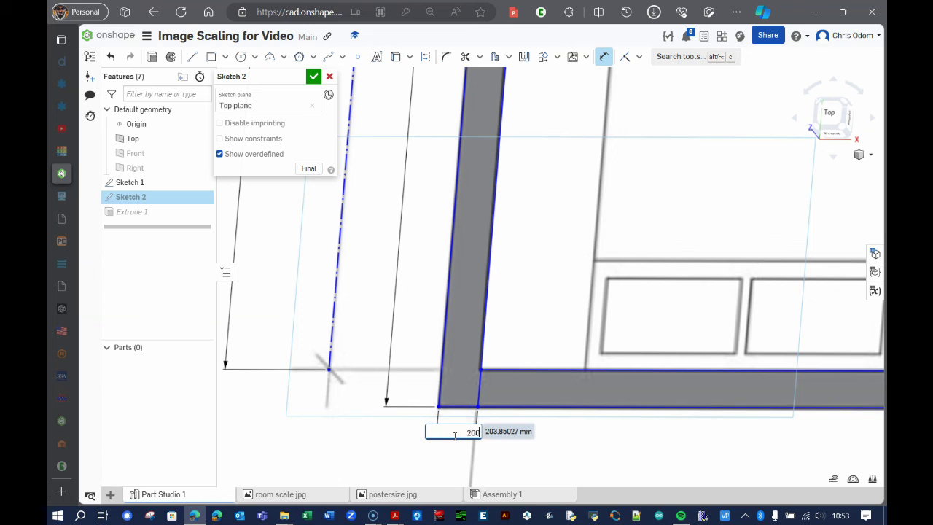
key("Return")
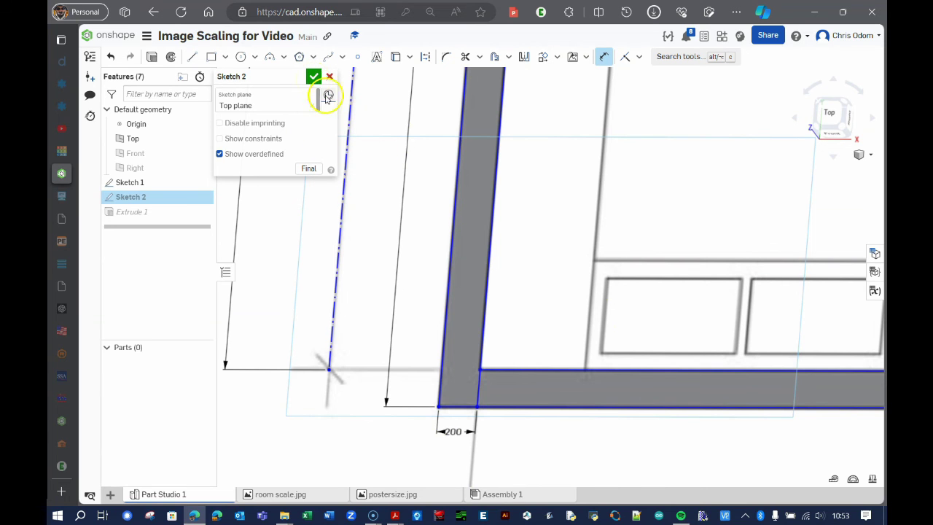
Step: Close Sketch 2 and orbit to check the walls rebuilt at the new dimensions
left_click(314, 77)
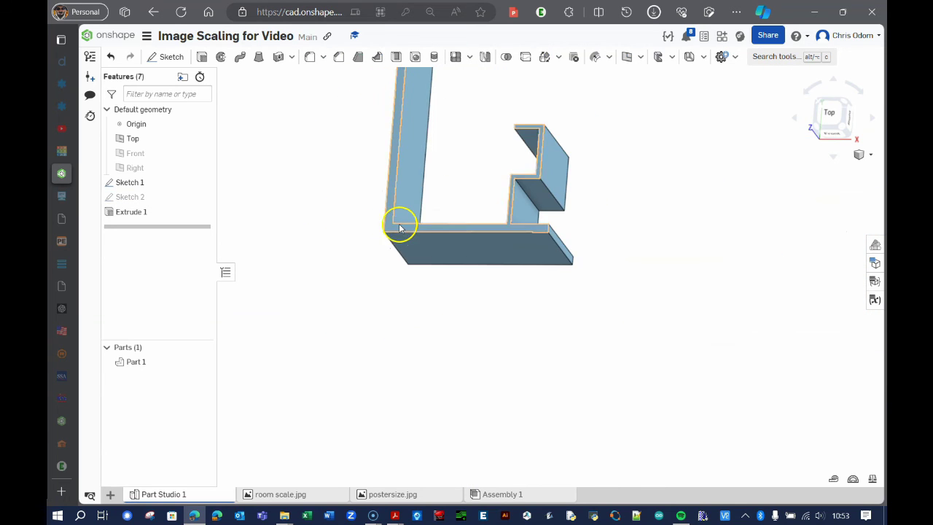
right_click_drag(510, 331, 485, 326)
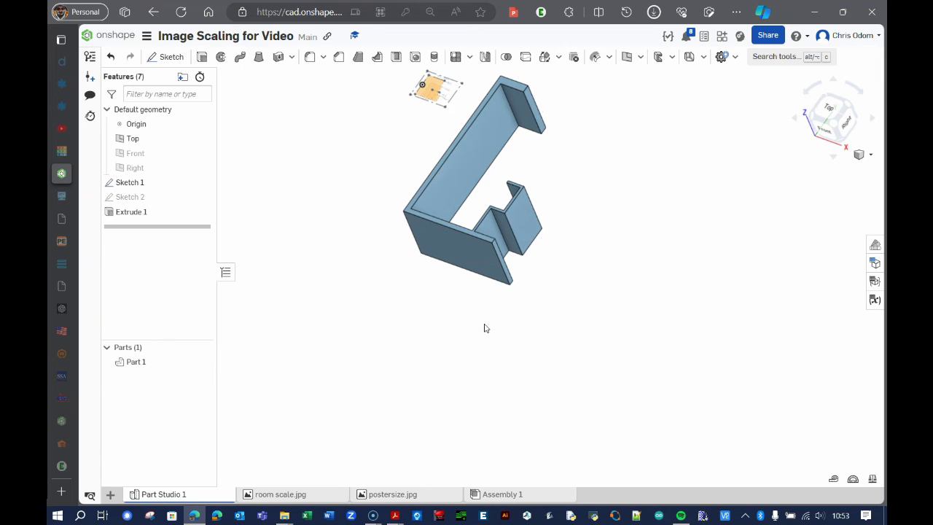
mouse_move(430, 299)
right_mouse_down()
mouse_move(429, 282)
mouse_move(442, 289)
right_mouse_up()
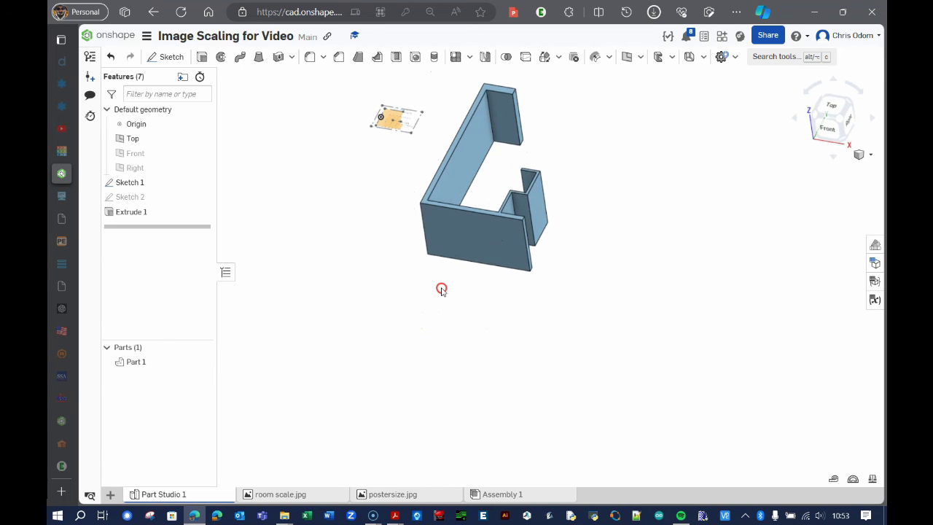